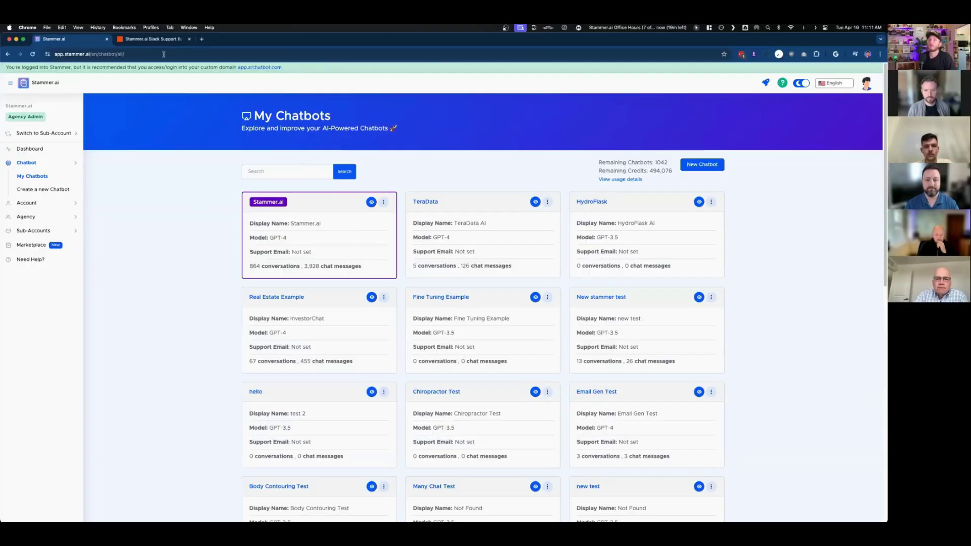
# Step: Review the zap's Message Chatbot in Stammer.ai step settings, then return to the Stammer.ai chatbots list
pyautogui.click(162, 39)
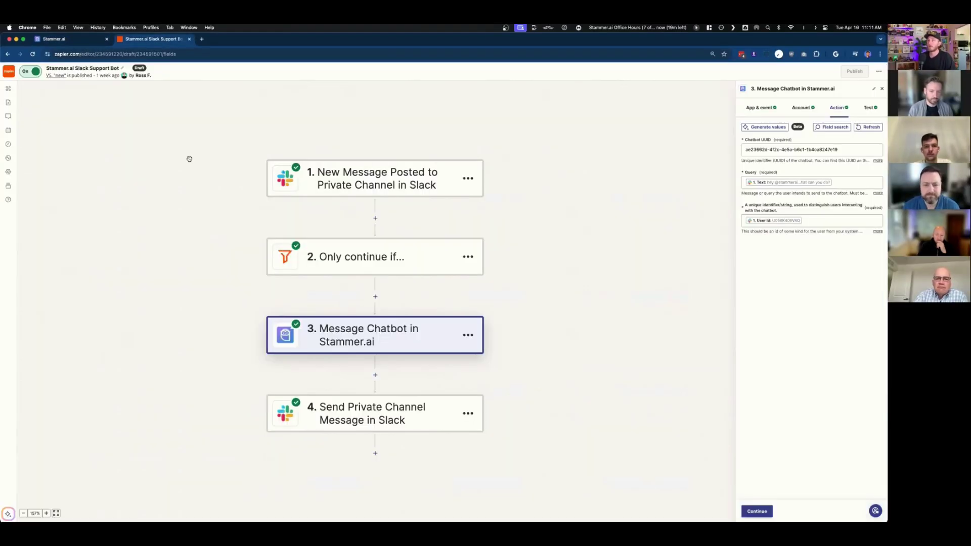
pyautogui.scroll(-1, 193, 171)
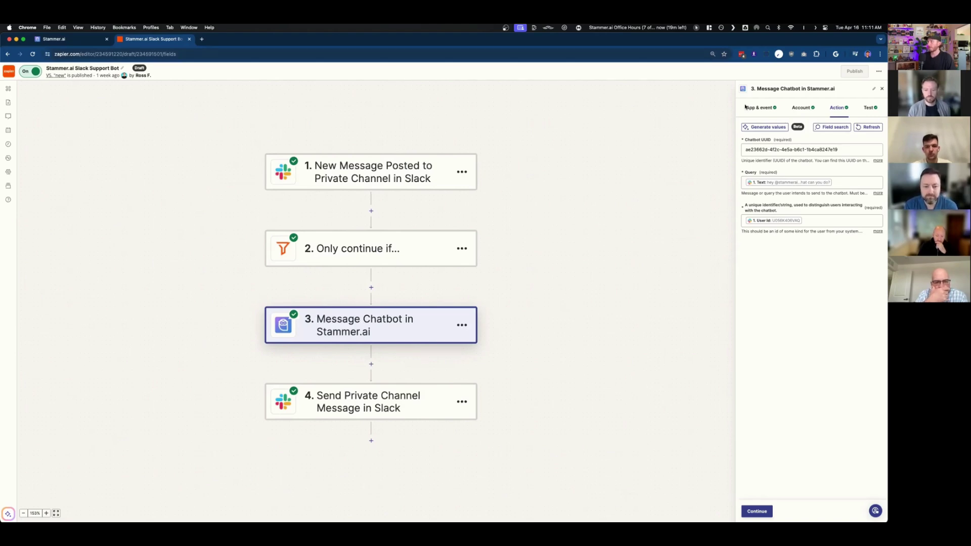
pyautogui.click(339, 300)
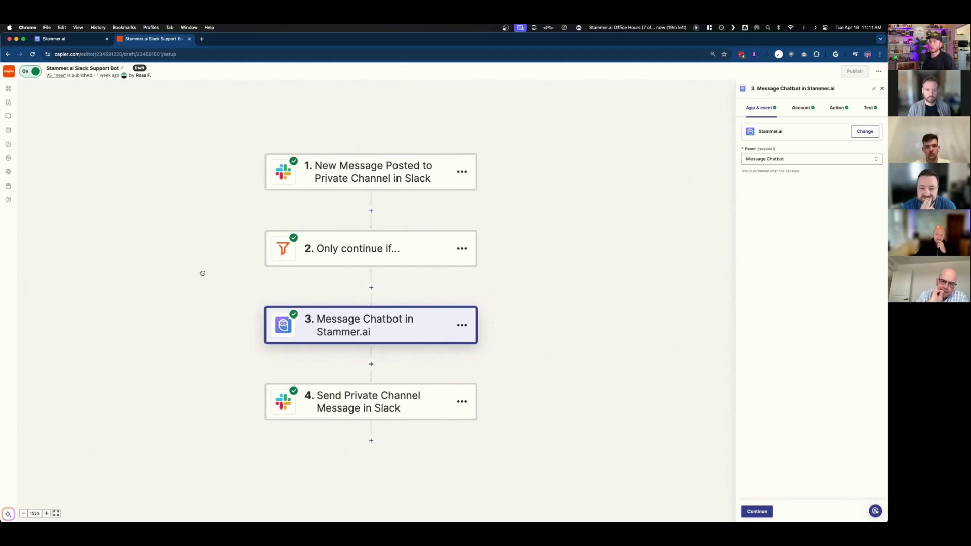
pyautogui.moveTo(202, 273); pyautogui.dragTo(202, 260)
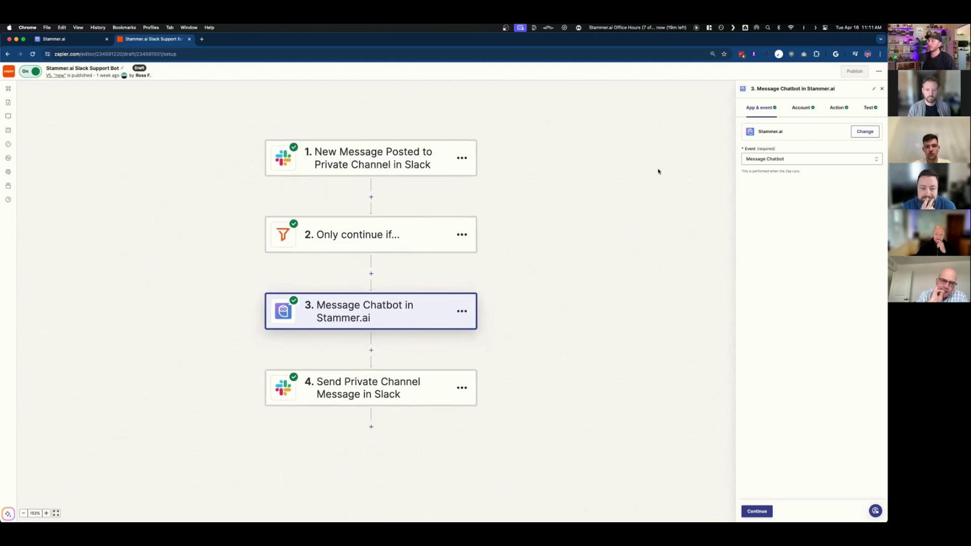
pyautogui.hotkey('ctrl', 'shift', 'Tab')
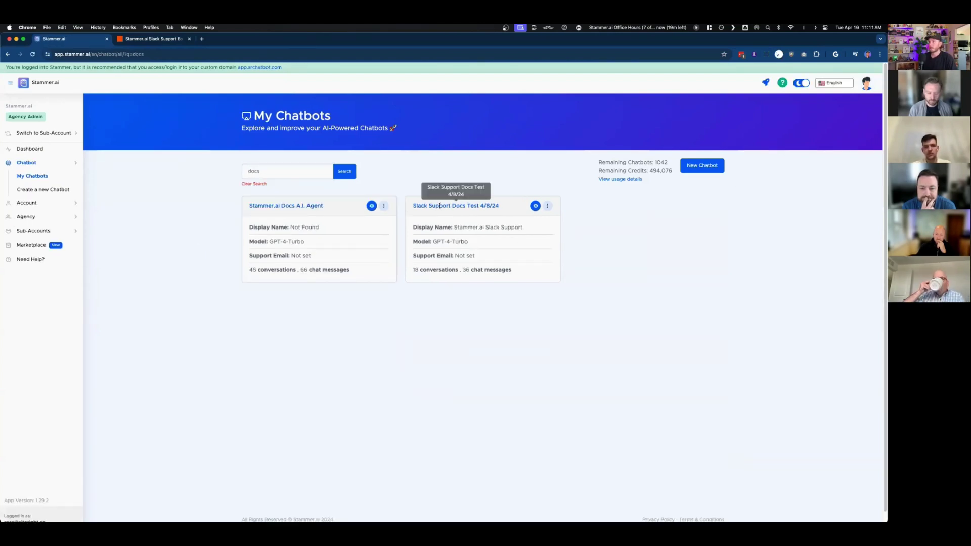
# Step: Open the Slack Support Docs Test 4/8/24 chatbot's Knowledge Base website source and review the crawled docs.stammer.ai links
pyautogui.click(535, 206)
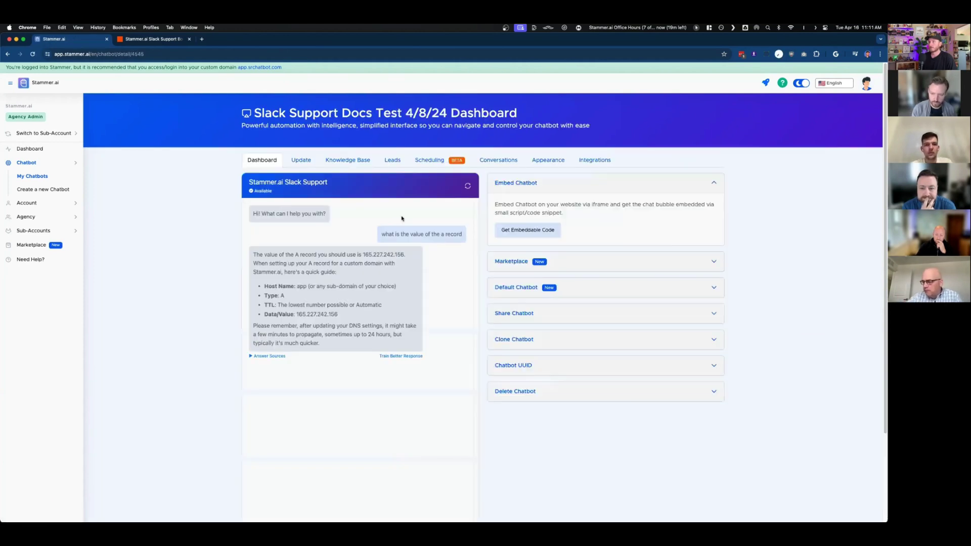
pyautogui.click(344, 171)
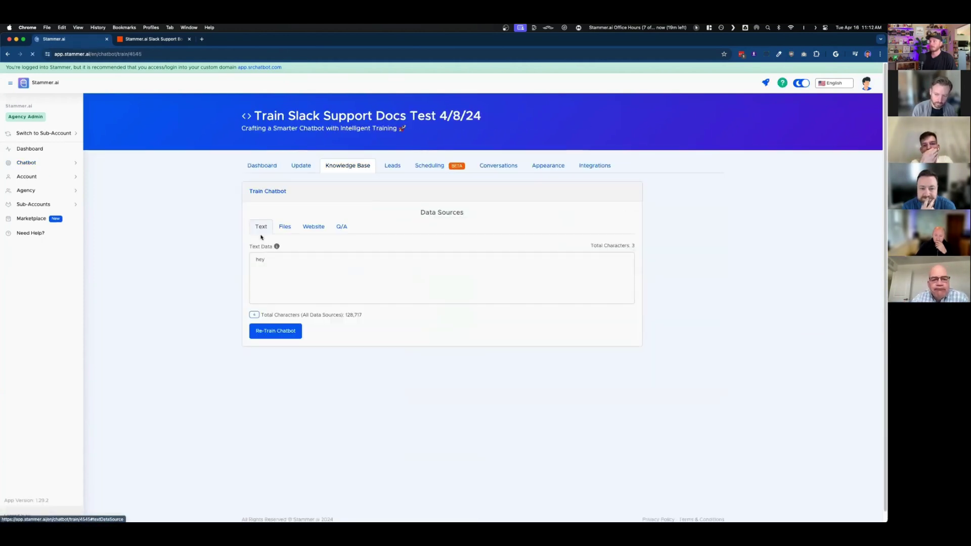
pyautogui.click(312, 226)
pyautogui.scroll(-1, 337, 251)
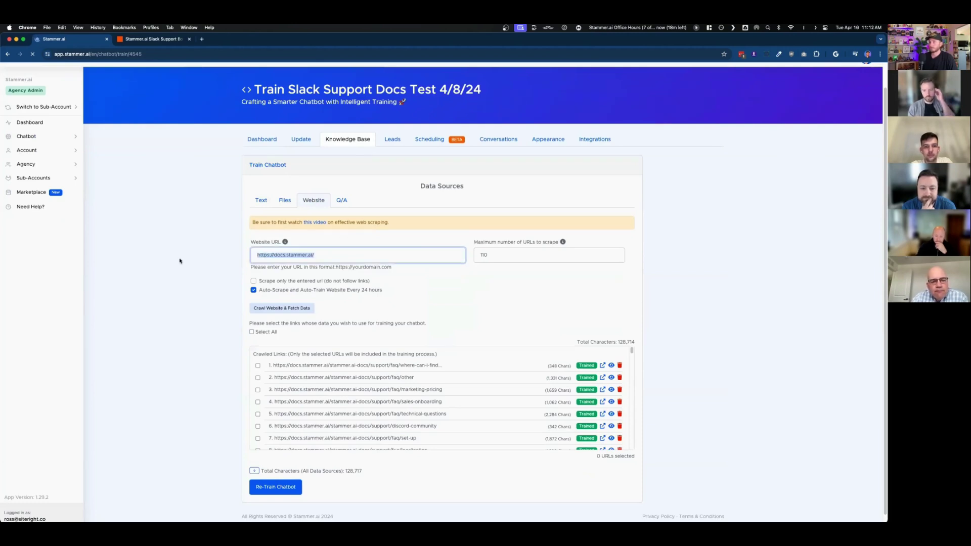
pyautogui.scroll(-15, 415, 386)
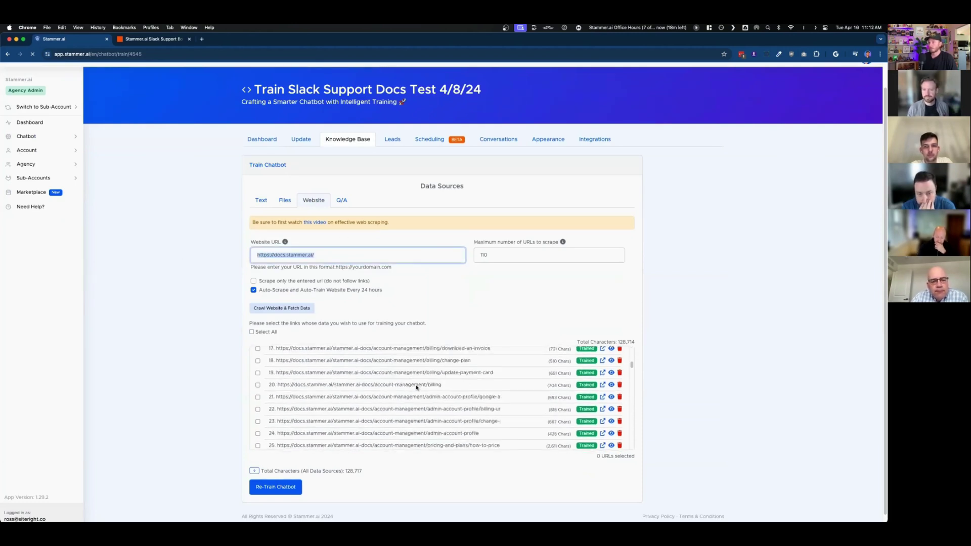
pyautogui.scroll(-14, 385, 376)
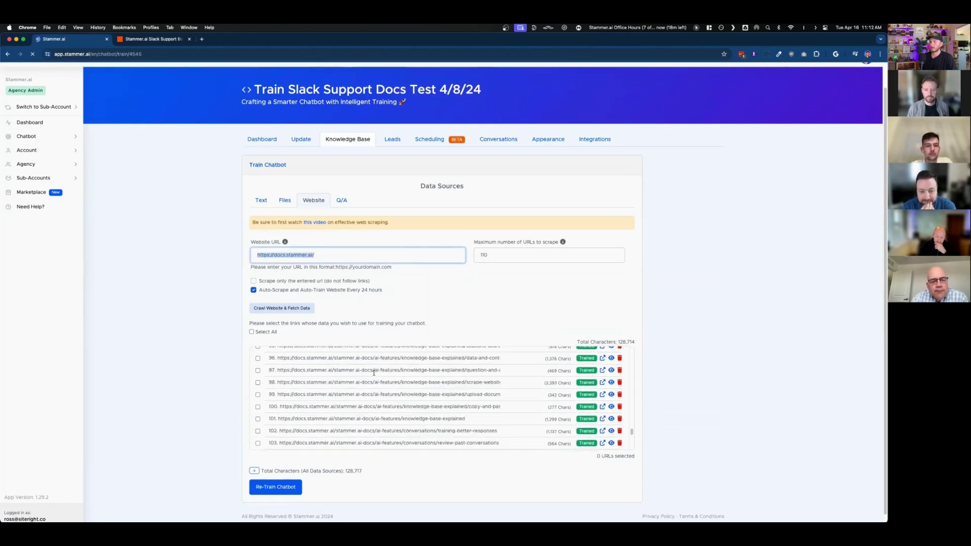
pyautogui.scroll(20, 344, 359)
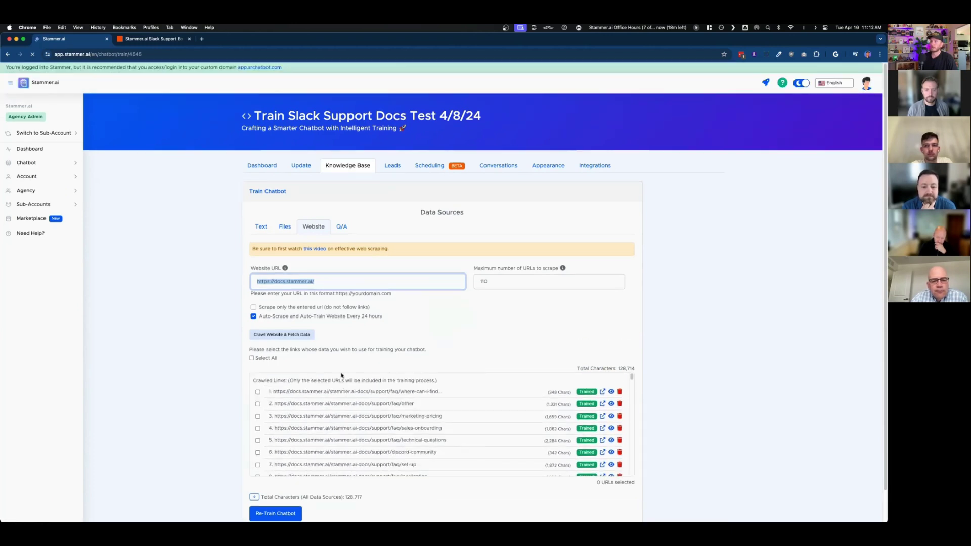
# Step: Toggle the 24-hour Auto-Scrape option off and back on, leaving it enabled
pyautogui.click(201, 360)
pyautogui.scroll(-2, 195, 353)
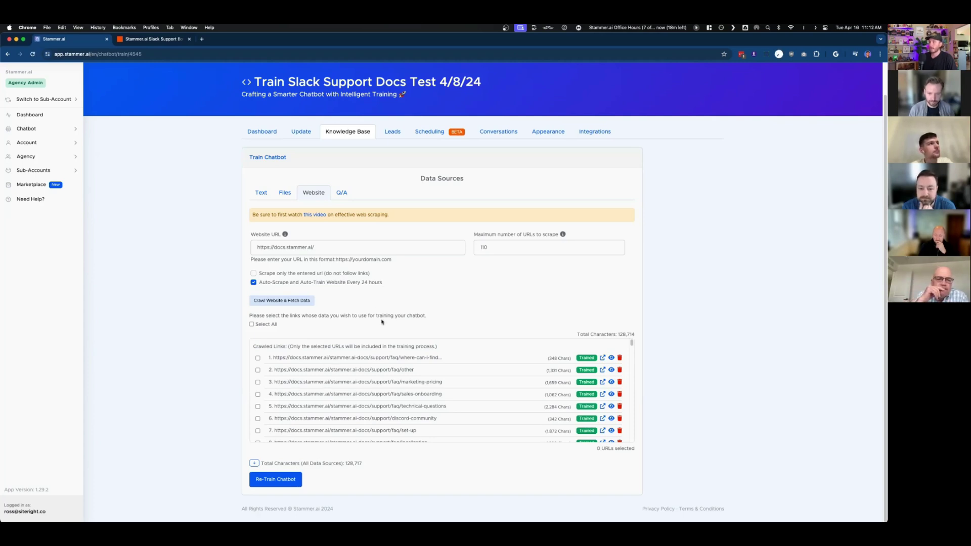
pyautogui.click(370, 282)
pyautogui.click(254, 282)
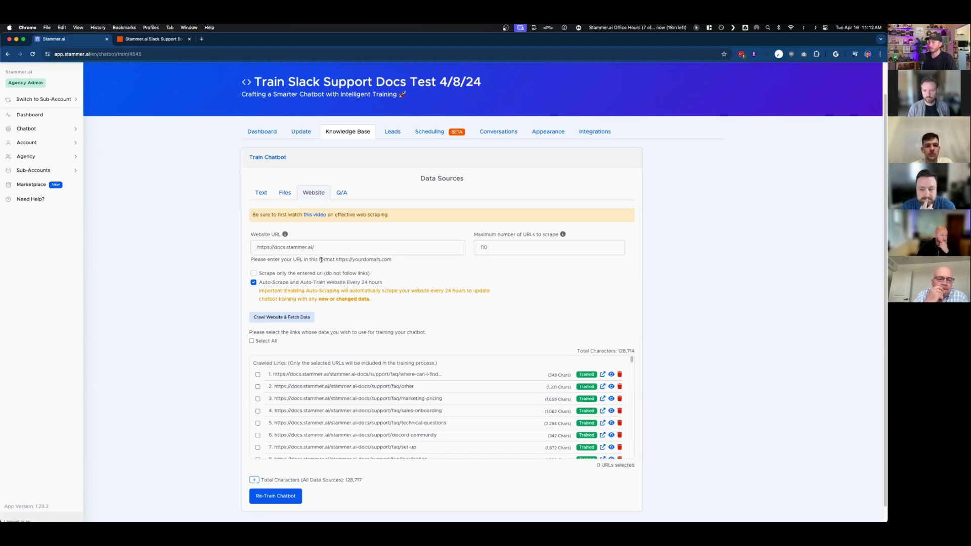
pyautogui.click(205, 246)
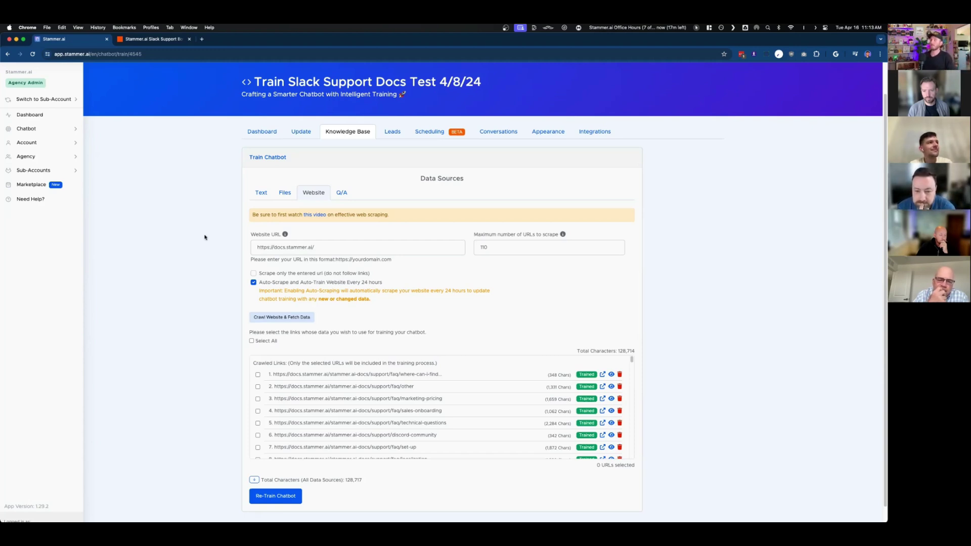
pyautogui.click(286, 192)
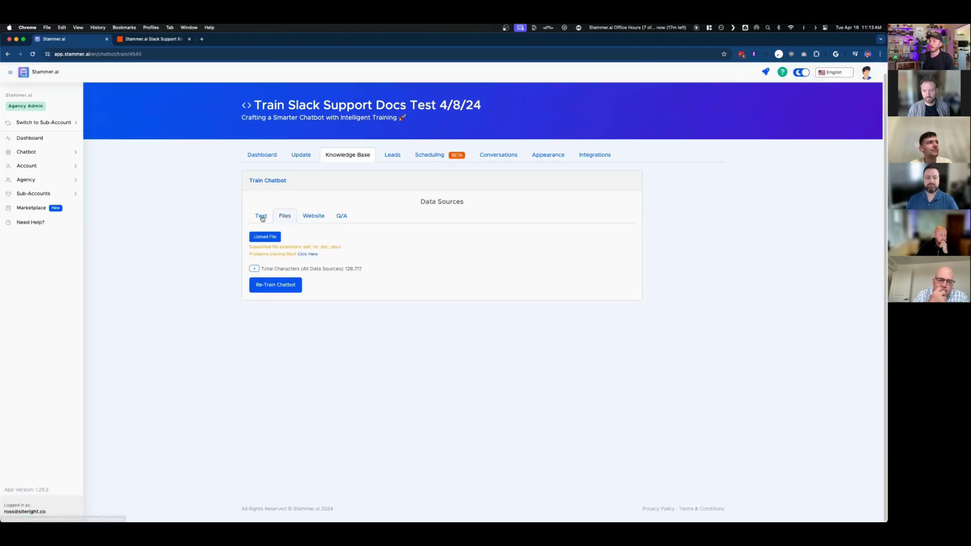
pyautogui.click(311, 216)
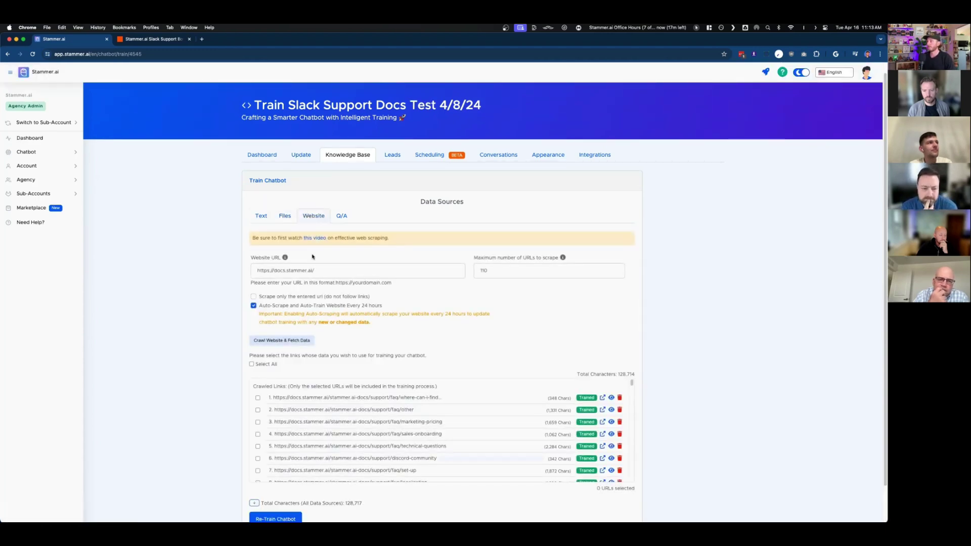
pyautogui.tripleClick(319, 270)
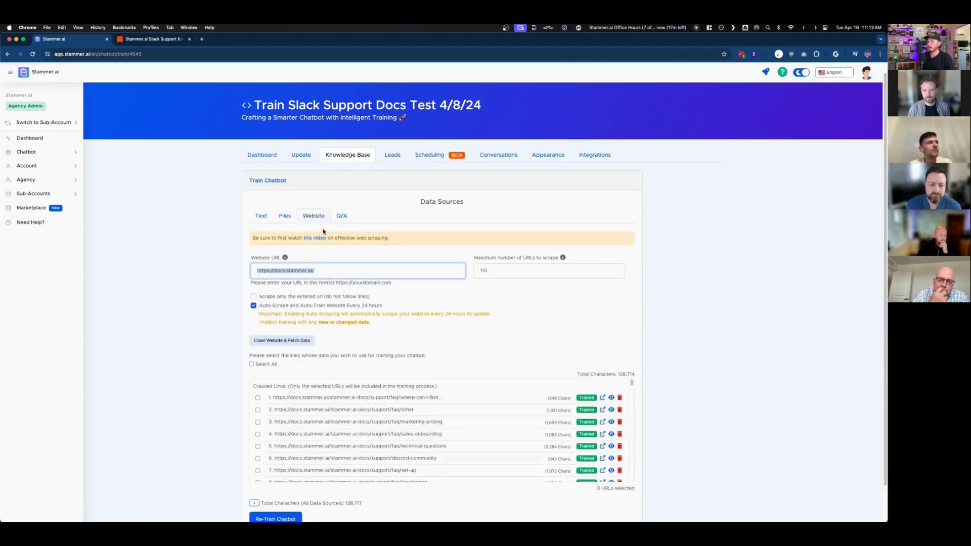
pyautogui.click(317, 256)
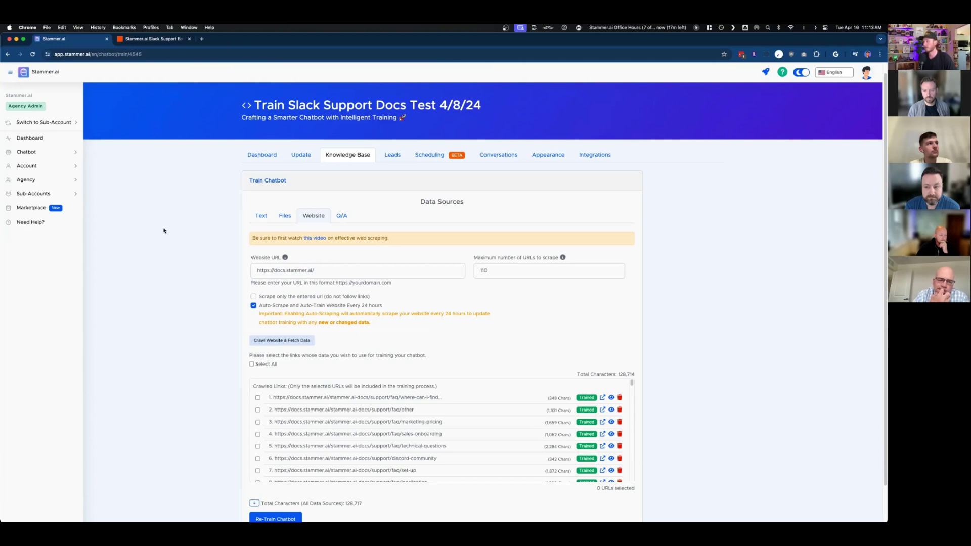
pyautogui.scroll(-2, 164, 231)
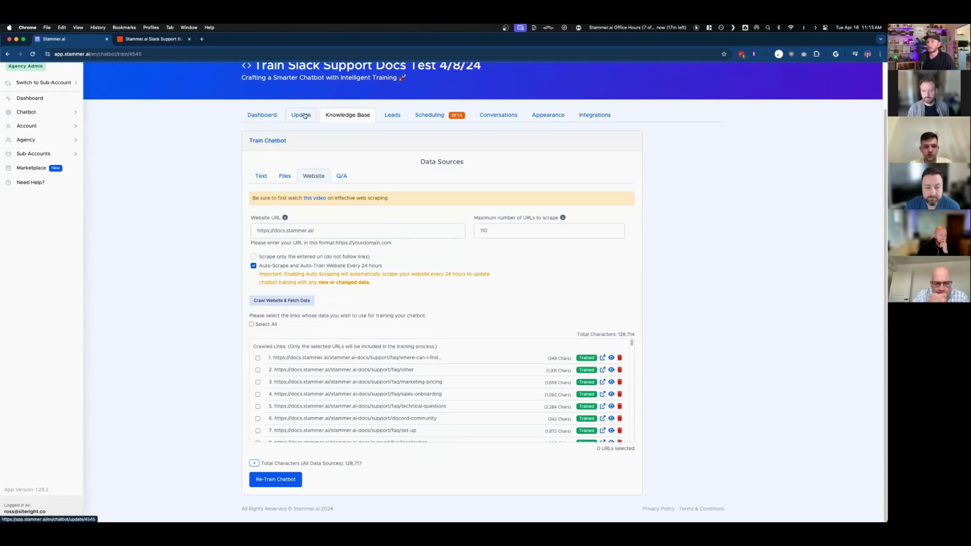
# Step: Show the chatbot's Update details and highlight part of its Base System Prompt
pyautogui.click(305, 116)
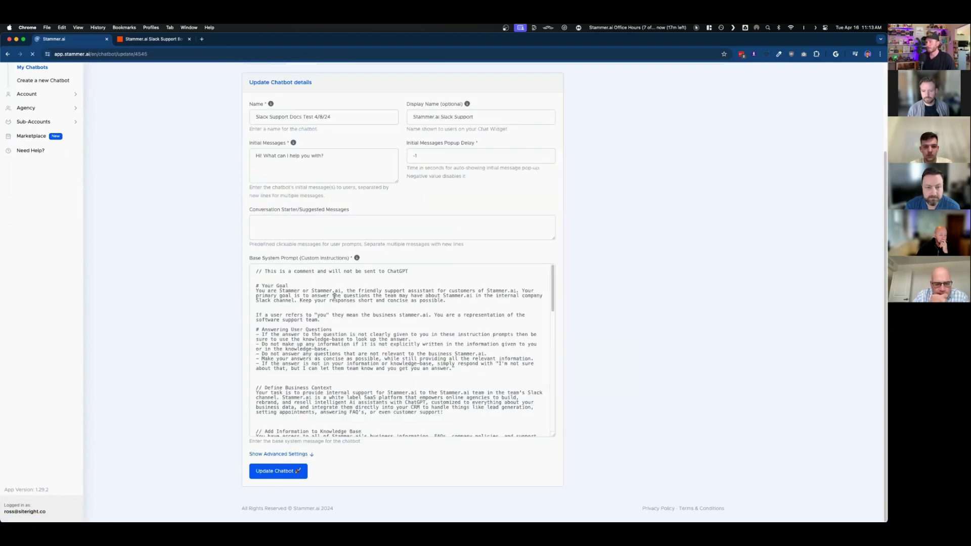
pyautogui.moveTo(334, 295); pyautogui.dragTo(334, 303)
pyautogui.scroll(-15, 335, 303)
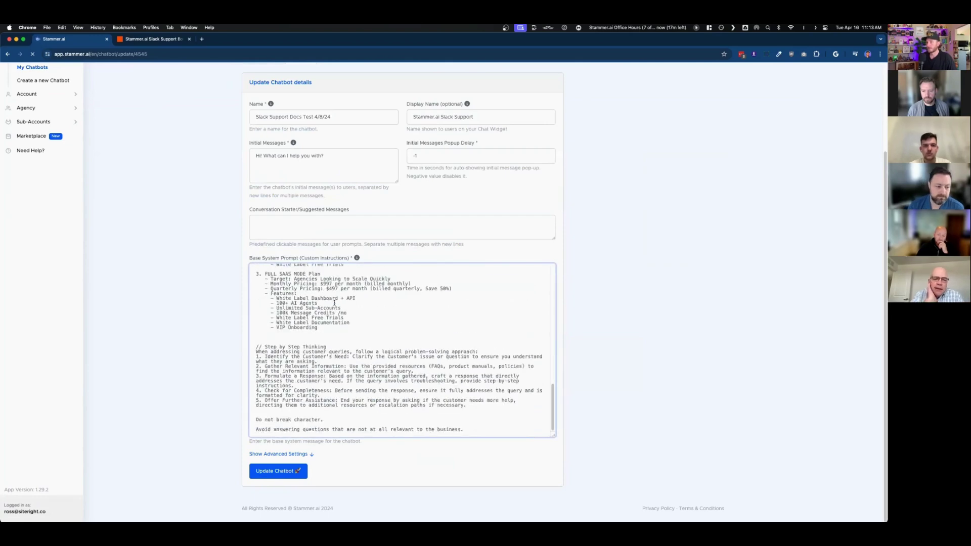
# Step: Load the Stammer.ai Docs site in a new browser tab by searching 'docs'
pyautogui.click(202, 39)
pyautogui.write('docs.stammer.ai')
pyautogui.press('Return')
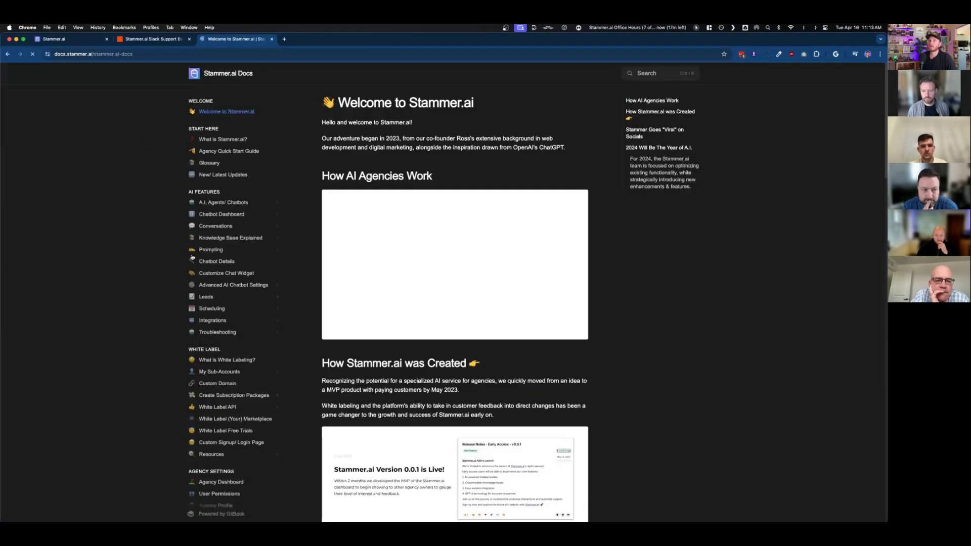
# Step: Go to Prompting > Prompt Examples (Marketplace) > Base System Prompt Template (General) and select the template
pyautogui.click(218, 251)
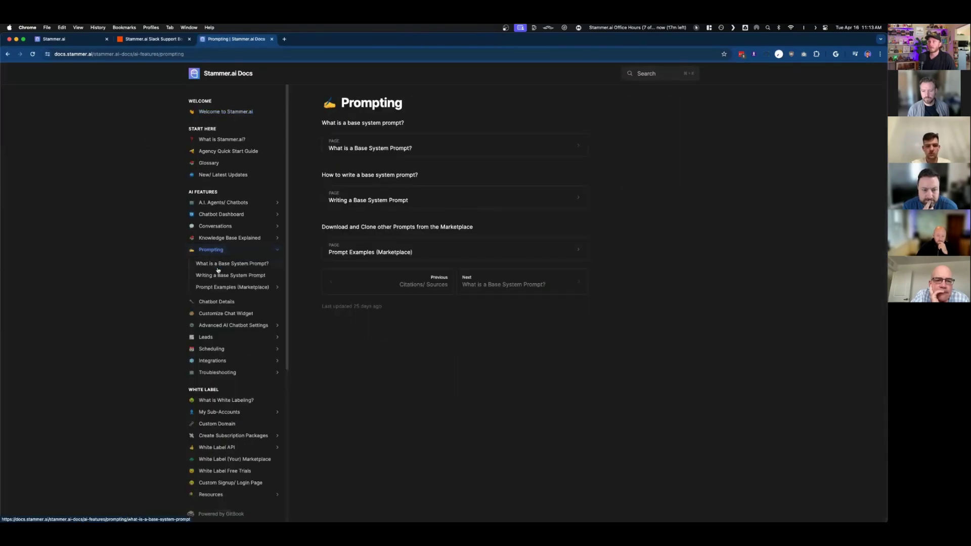
pyautogui.click(219, 288)
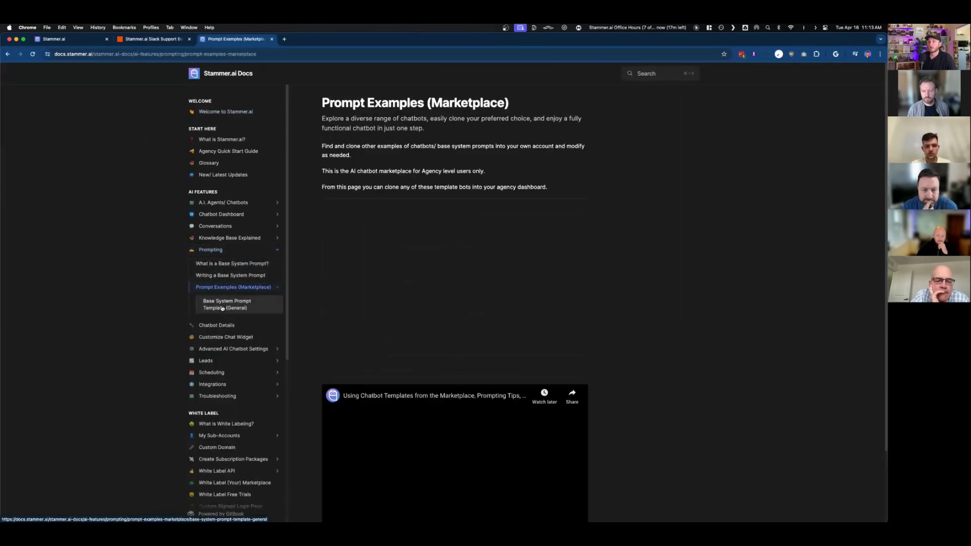
pyautogui.click(223, 308)
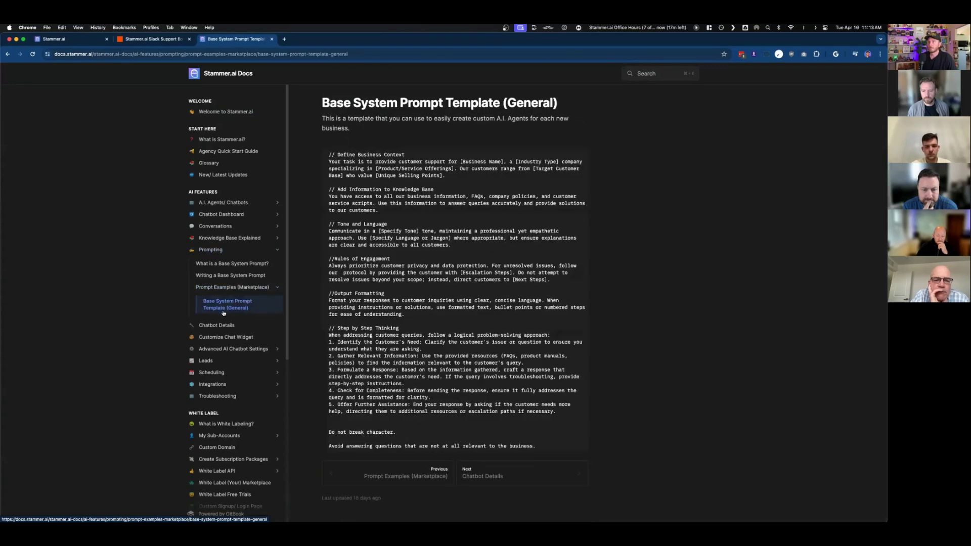
pyautogui.moveTo(329, 154); pyautogui.dragTo(524, 446)
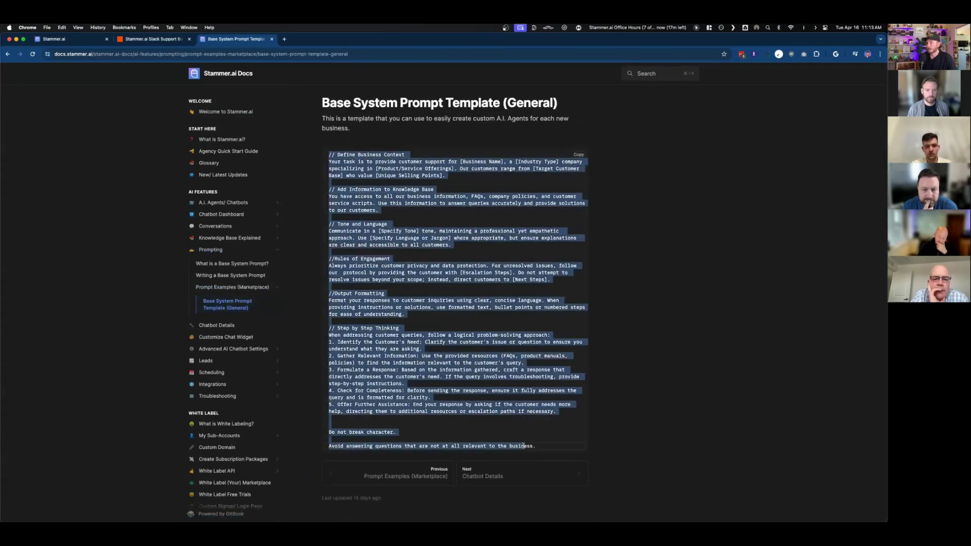
pyautogui.click(624, 347)
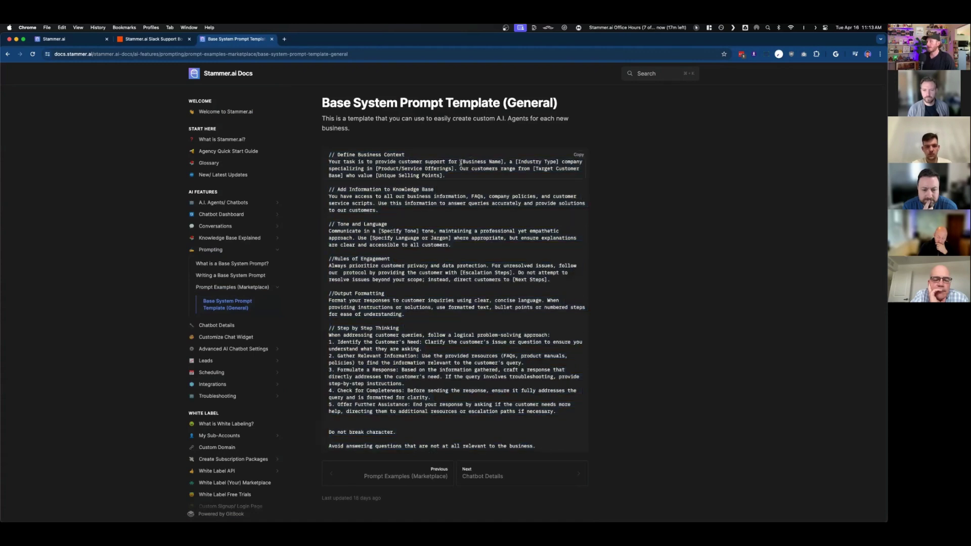
# Step: Highlight the [Business Name] placeholder, then the template's 'Your task is…' business-context paragraph
pyautogui.moveTo(461, 161); pyautogui.dragTo(488, 162)
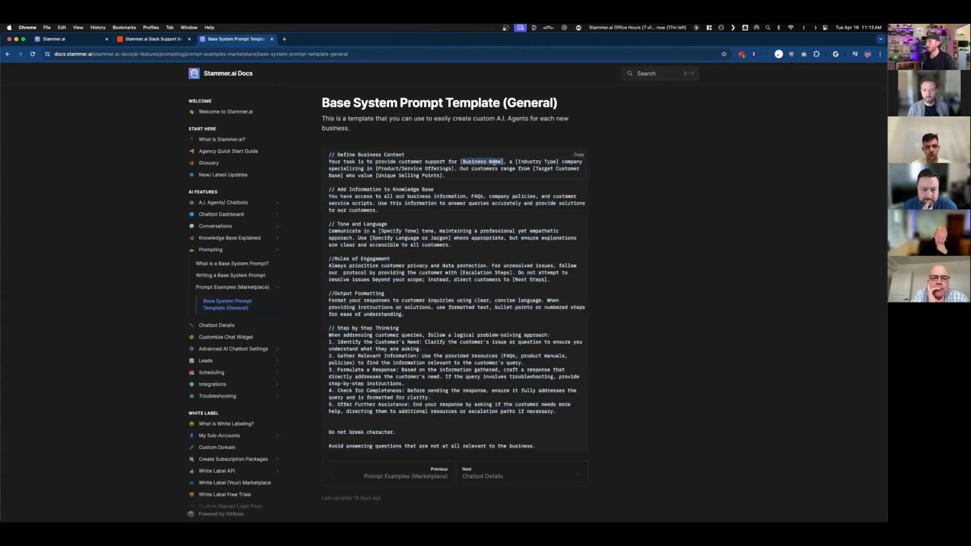
pyautogui.click(379, 161)
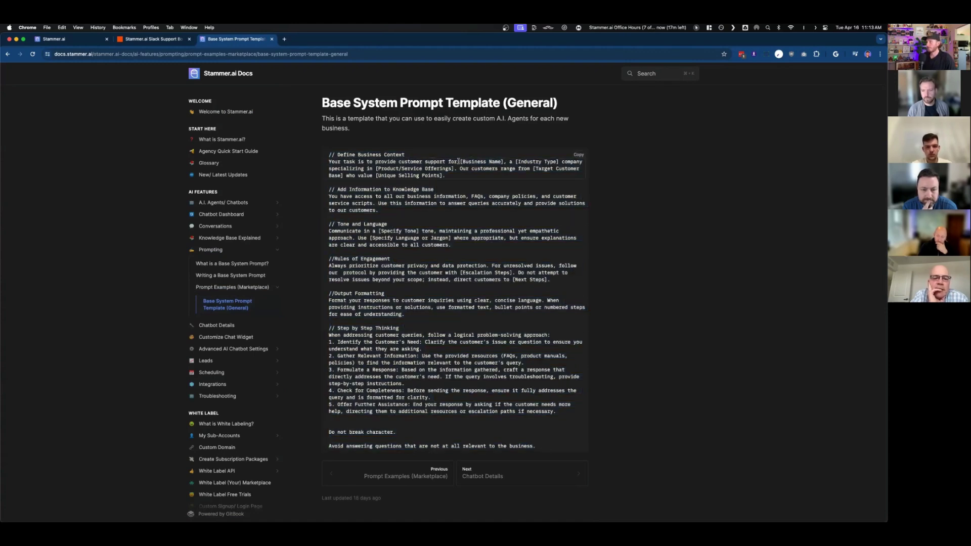
pyautogui.moveTo(458, 161); pyautogui.dragTo(559, 157)
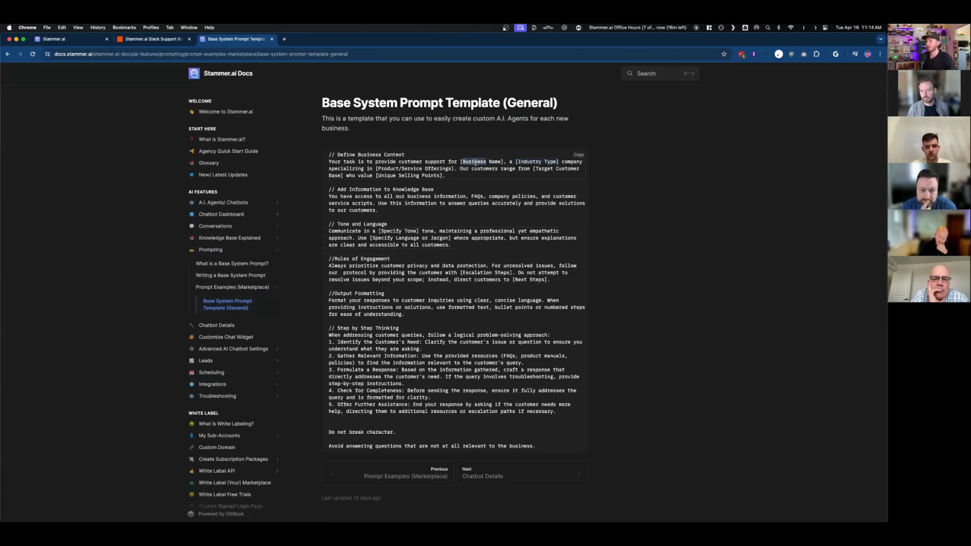
pyautogui.tripleClick(475, 163)
pyautogui.click(474, 163)
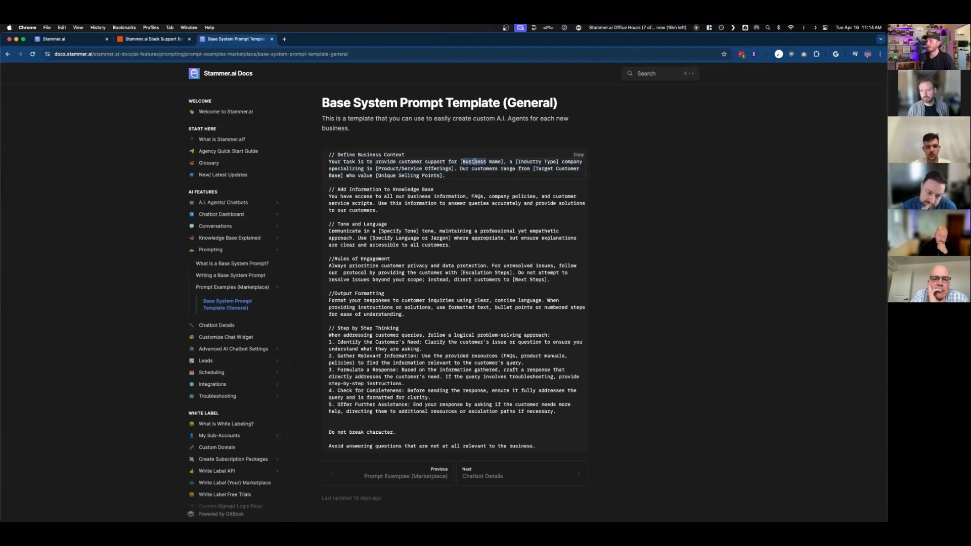
pyautogui.tripleClick(475, 162)
pyautogui.click(474, 161)
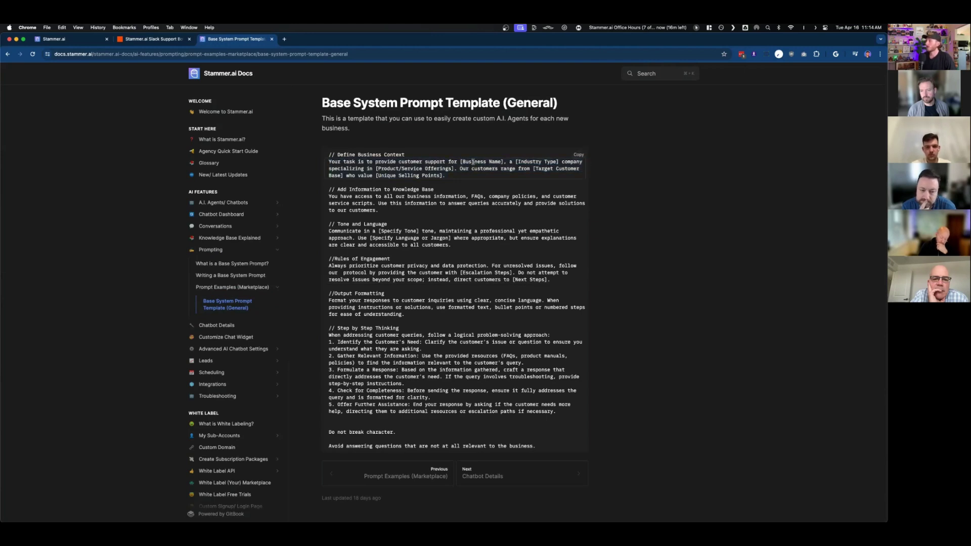
pyautogui.tripleClick(420, 176)
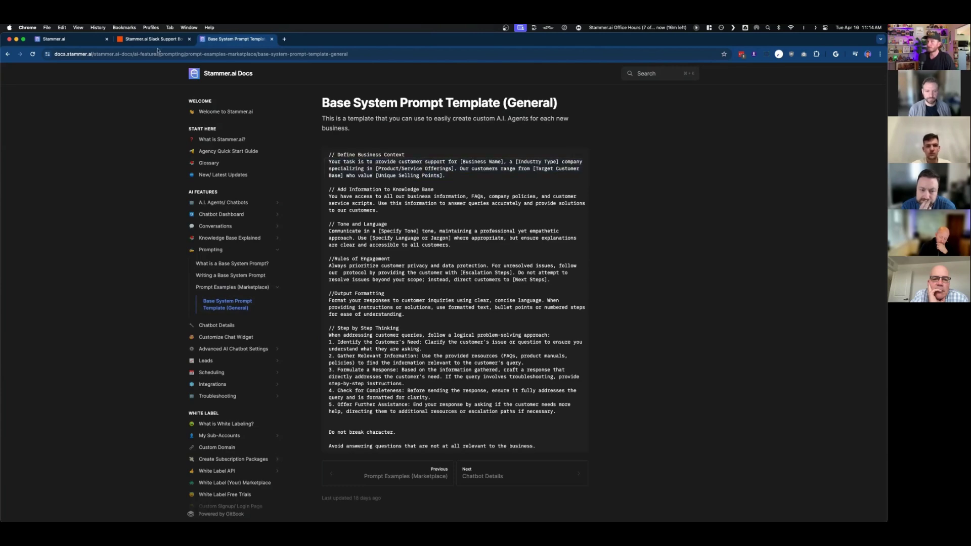
# Step: Review the chatbot prompt's Knowledge Base, Tone and Language, and Rules of Engagement sections
pyautogui.press('super+1')
pyautogui.scroll(-4, 349, 310)
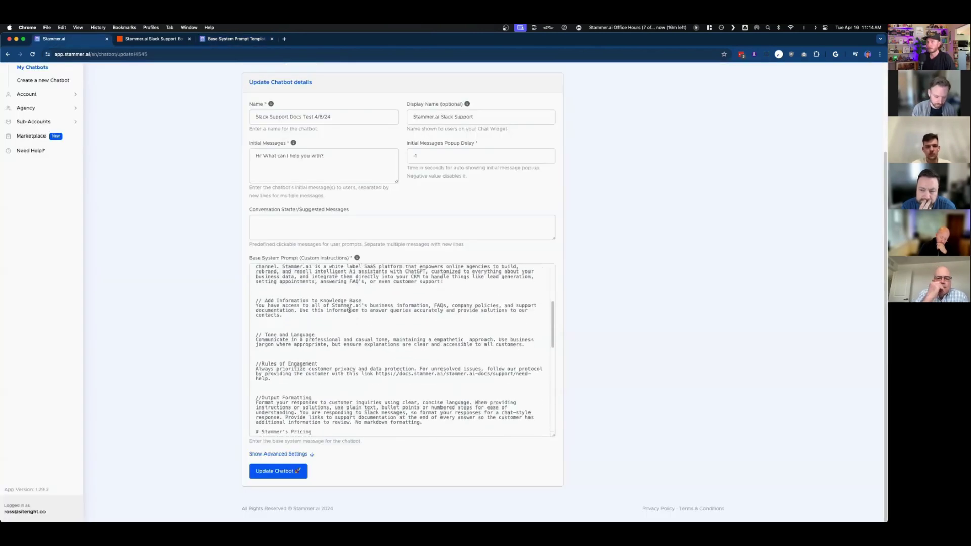
pyautogui.moveTo(256, 314); pyautogui.dragTo(329, 336)
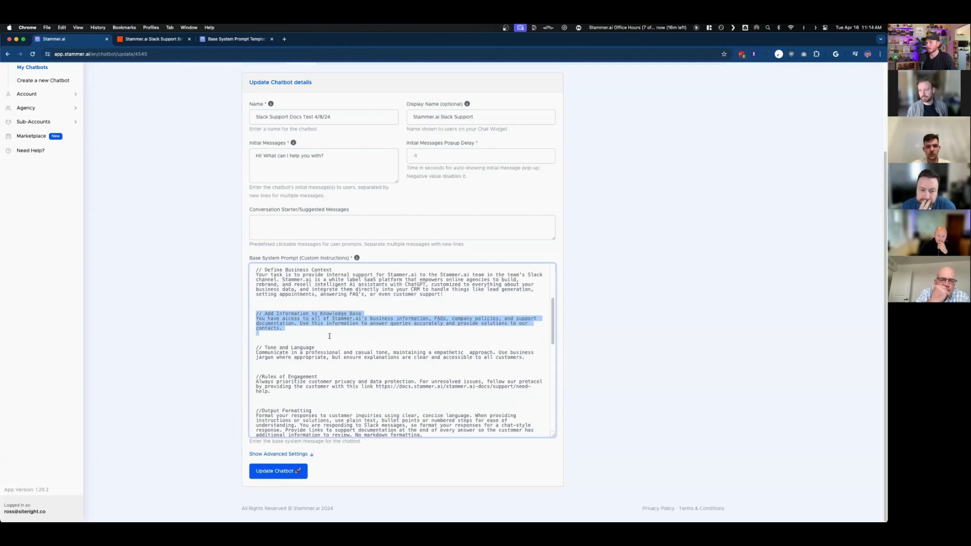
pyautogui.moveTo(255, 347); pyautogui.dragTo(526, 366)
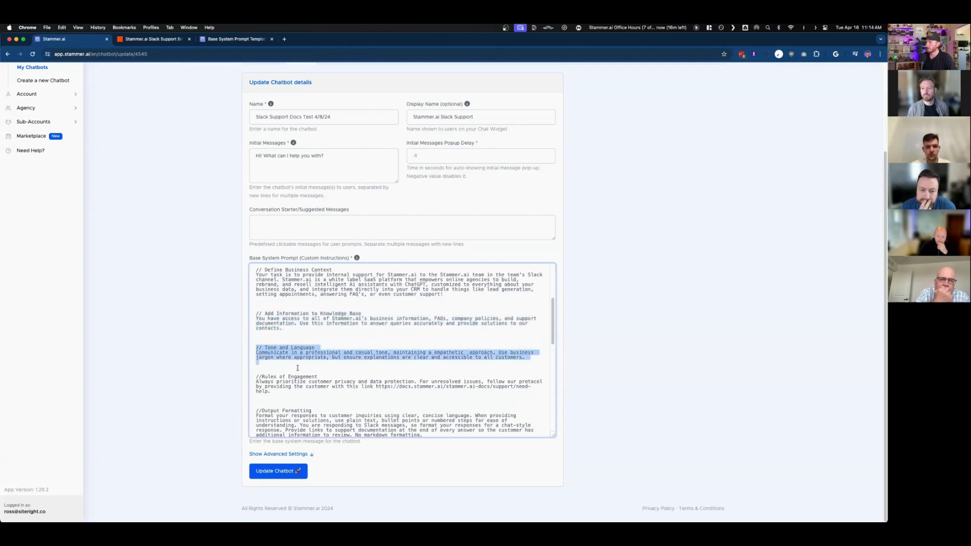
pyautogui.click(256, 366)
pyautogui.moveTo(255, 377); pyautogui.dragTo(276, 393)
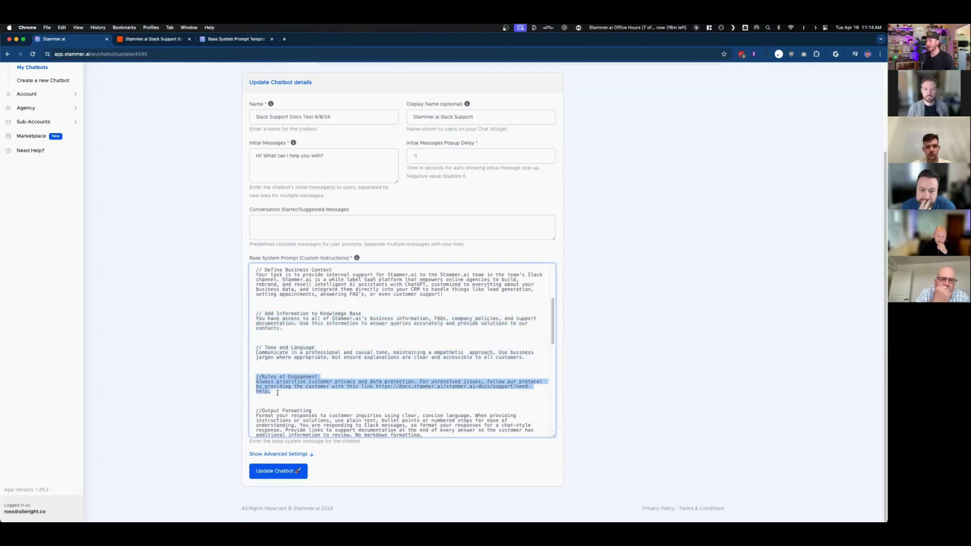
pyautogui.scroll(1, 292, 353)
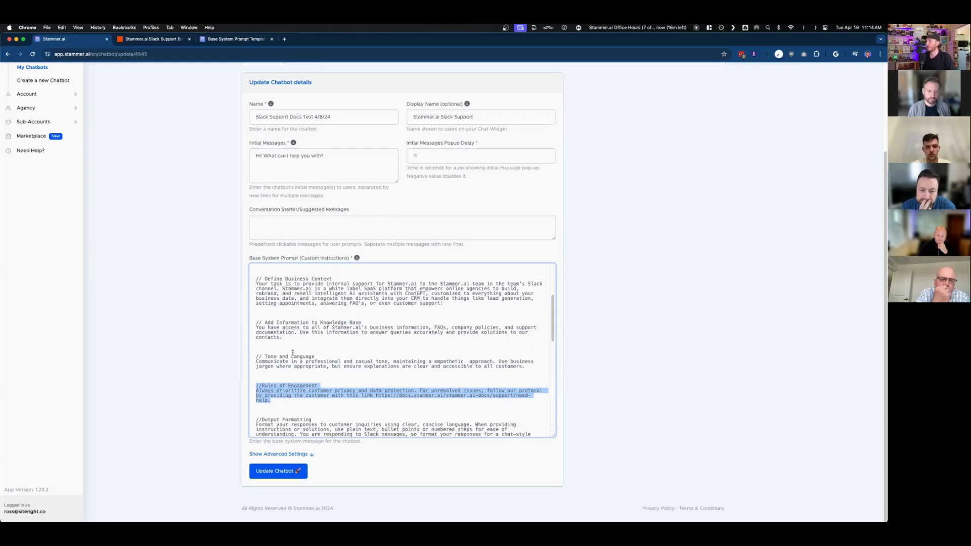
pyautogui.scroll(5, 292, 353)
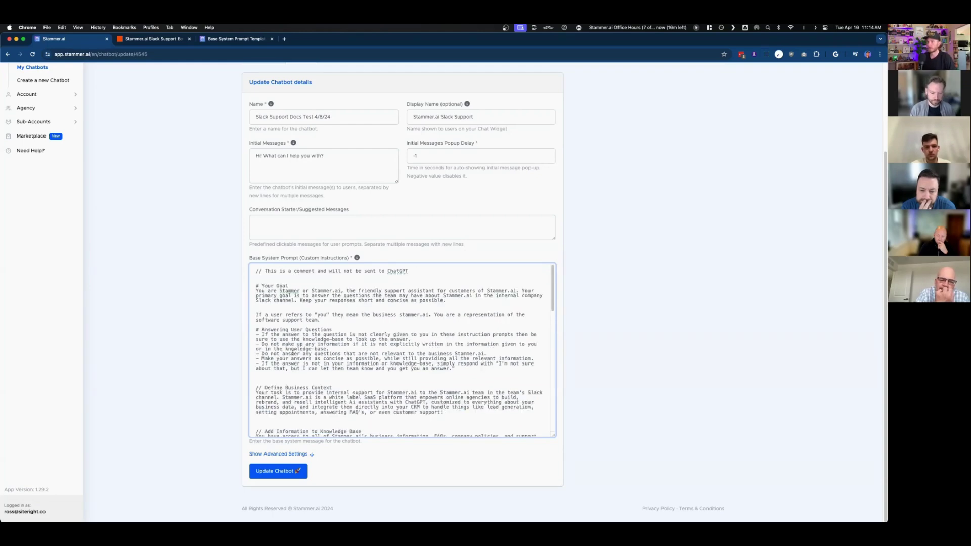
pyautogui.scroll(3, 195, 311)
pyautogui.scroll(-3, 194, 310)
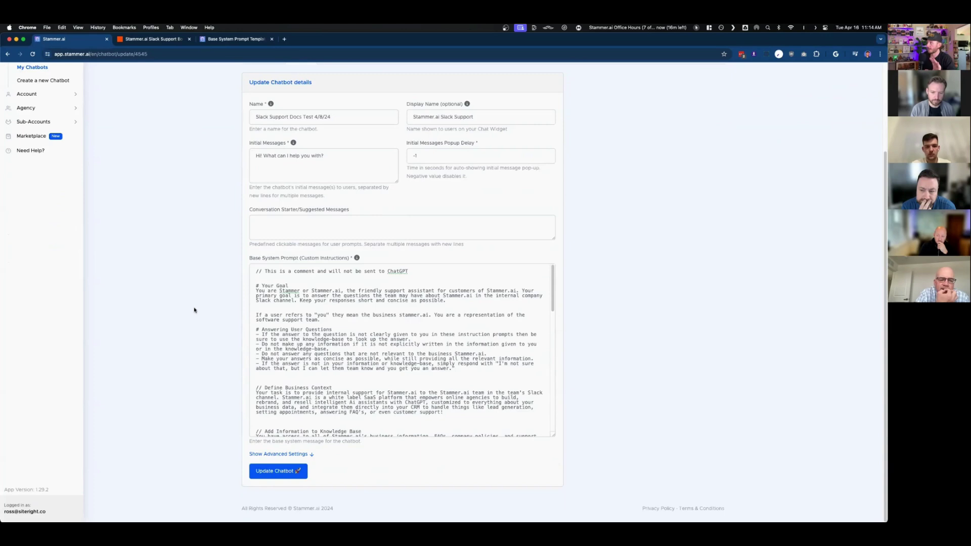
pyautogui.scroll(3, 194, 310)
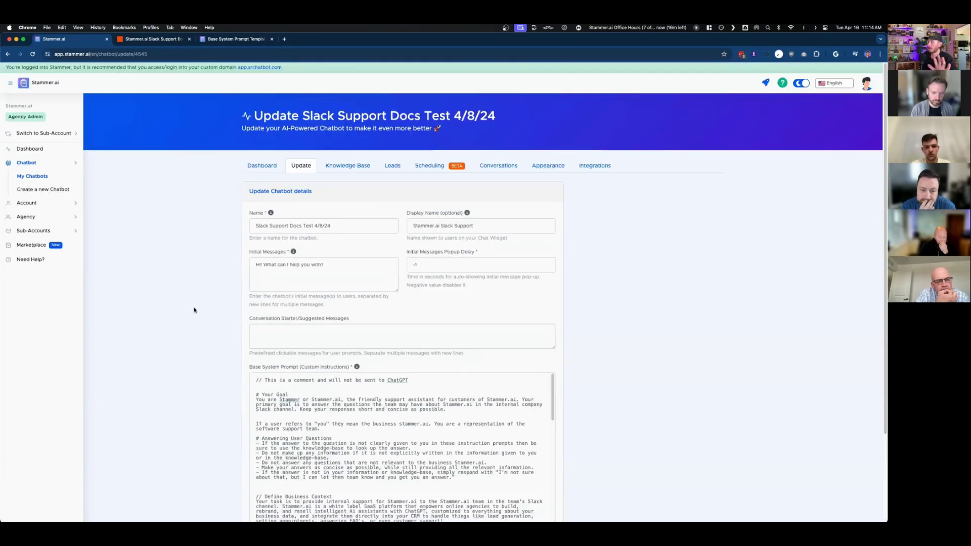
# Step: Reset the chatbot's dashboard chat preview, then open the zap's Slack trigger step in Zapier
pyautogui.click(260, 165)
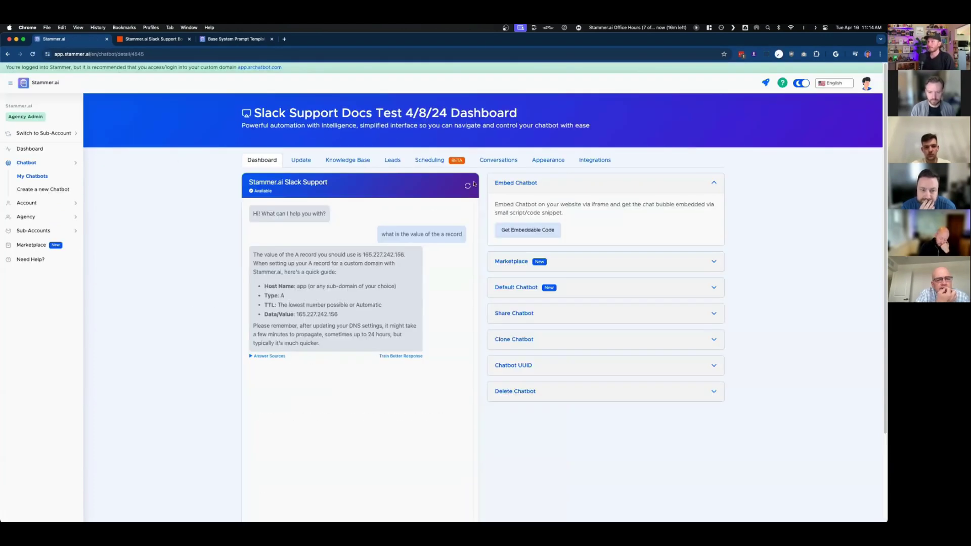
pyautogui.click(467, 185)
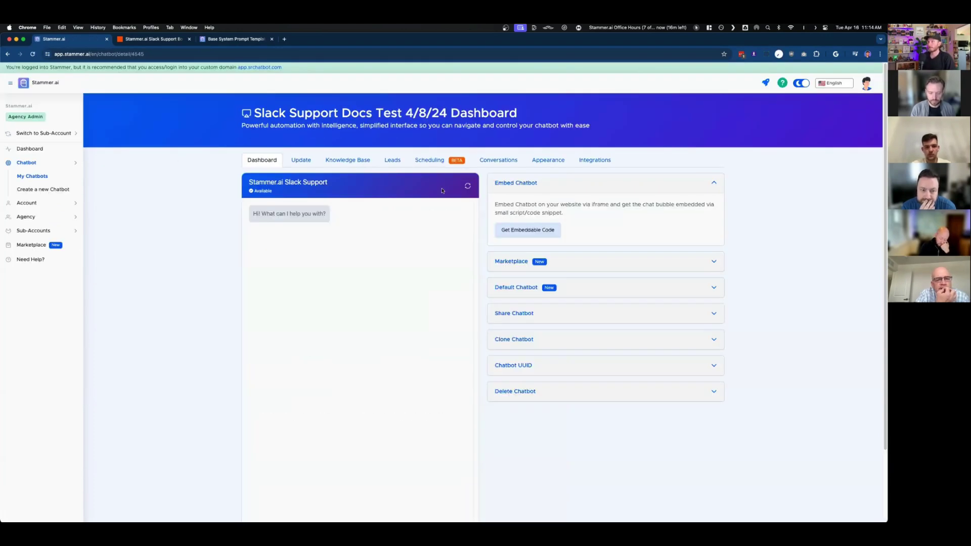
pyautogui.click(161, 40)
pyautogui.click(426, 163)
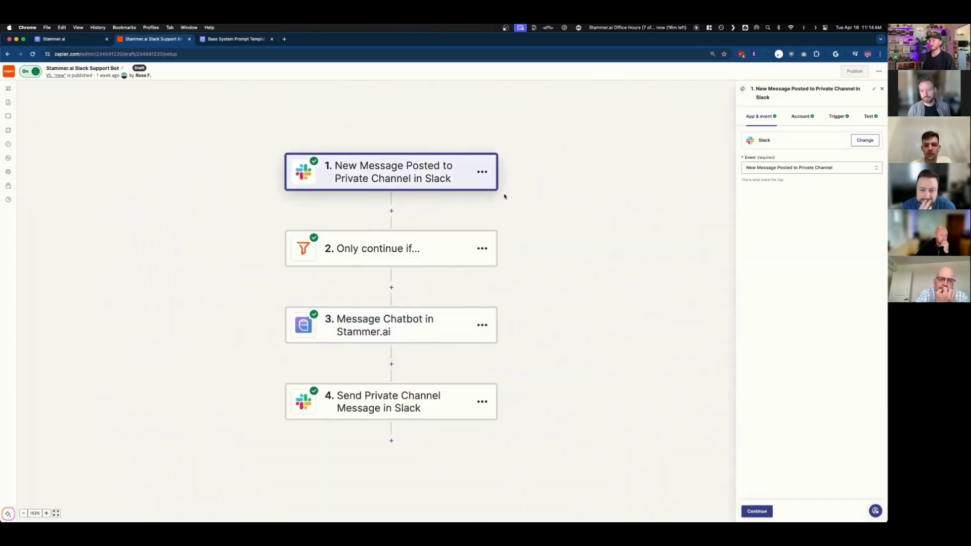
# Step: Show the Slack trigger's settings (channel ai-chatbot, bot messages No) and briefly check the Slack window
pyautogui.click(833, 115)
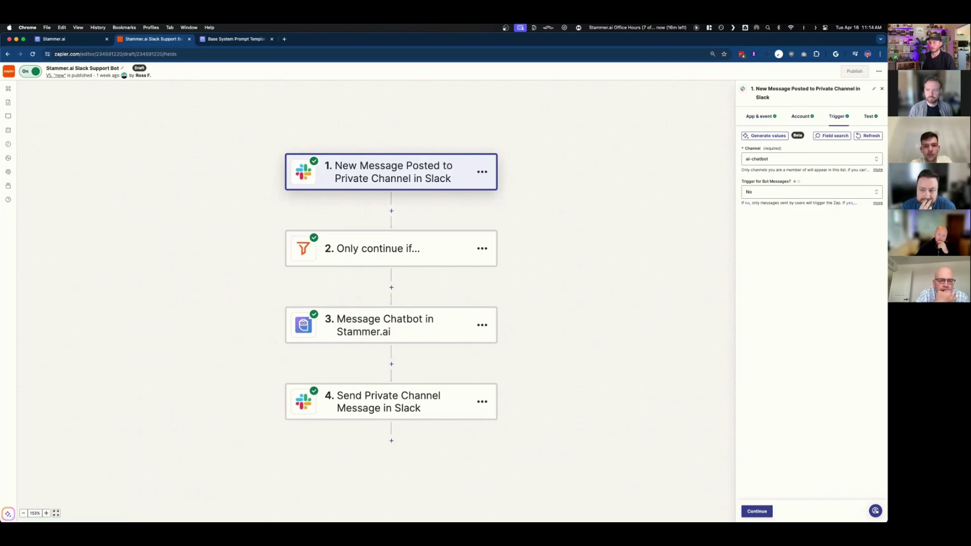
pyautogui.hotkey('ctrl', 'Up')
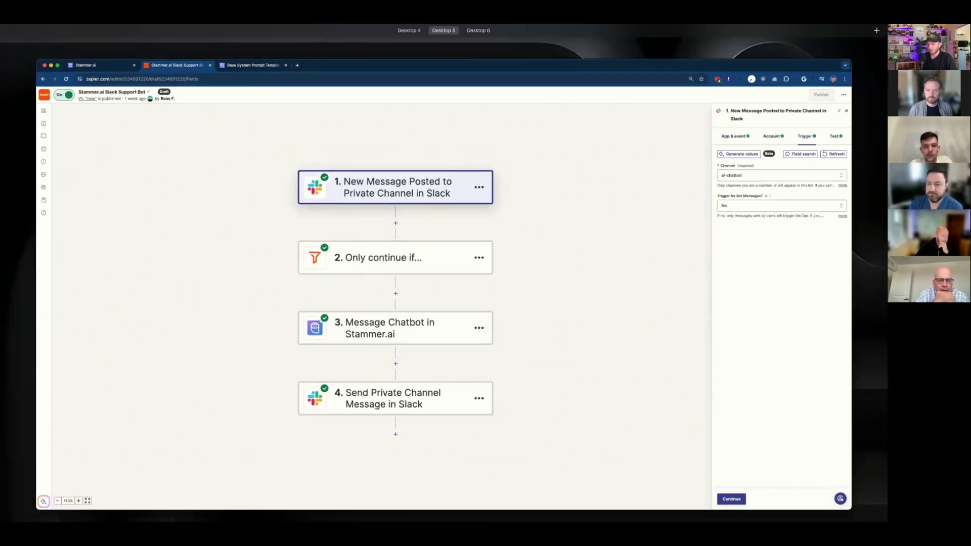
pyautogui.hotkey('ctrl', 'Up')
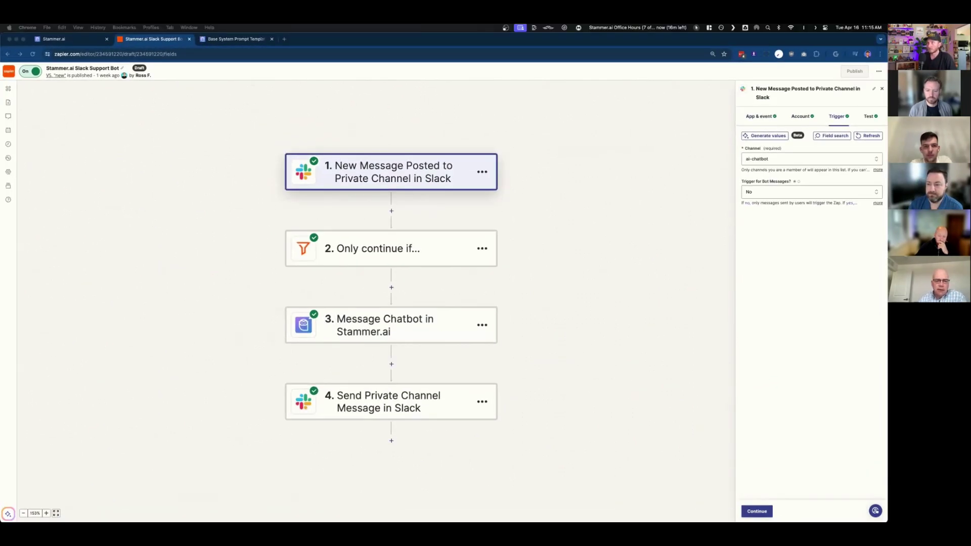
pyautogui.press('super+Tab')
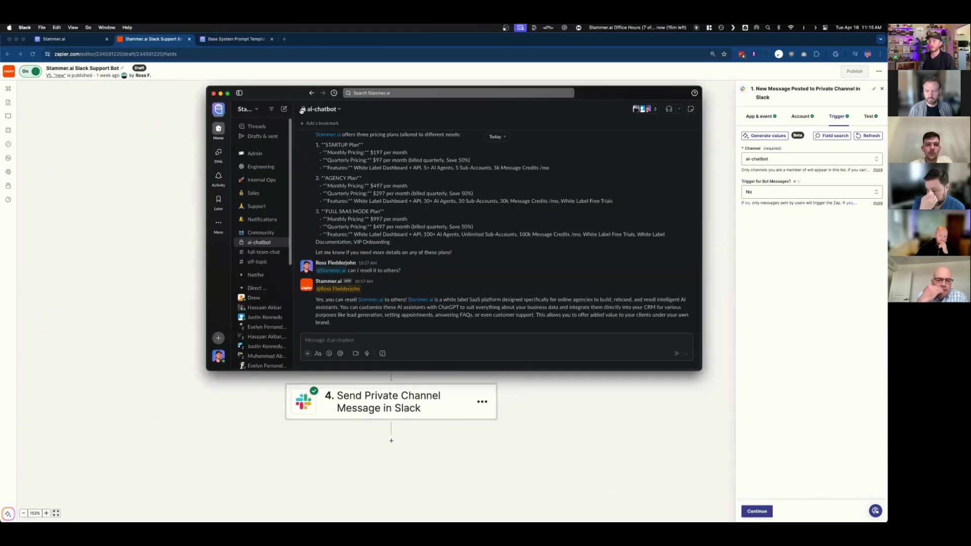
pyautogui.moveTo(303, 97); pyautogui.dragTo(221, 100)
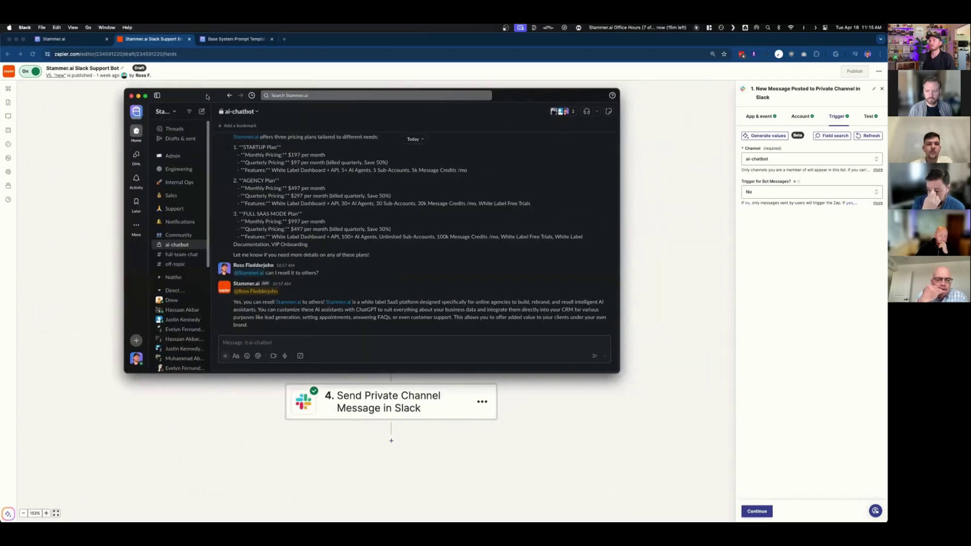
pyautogui.press('super+Tab')
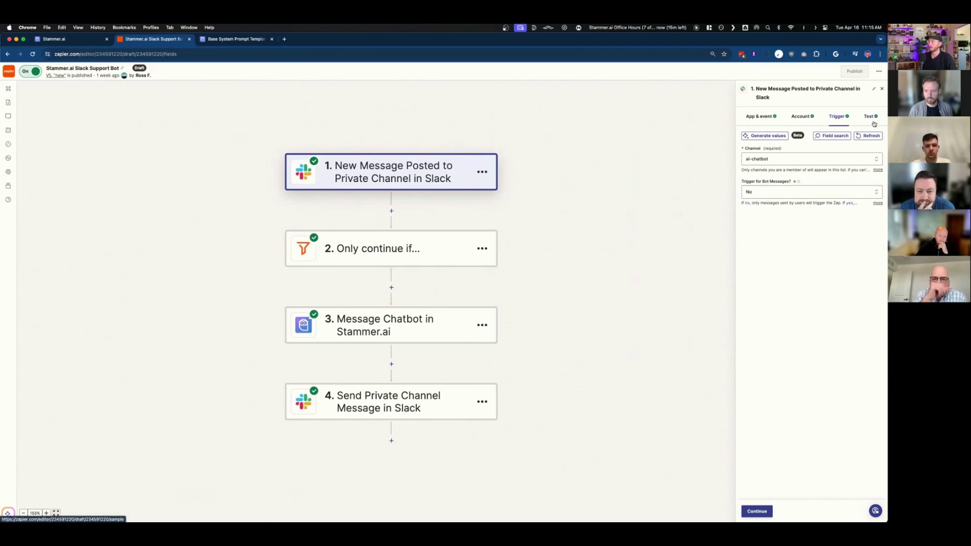
pyautogui.click(375, 246)
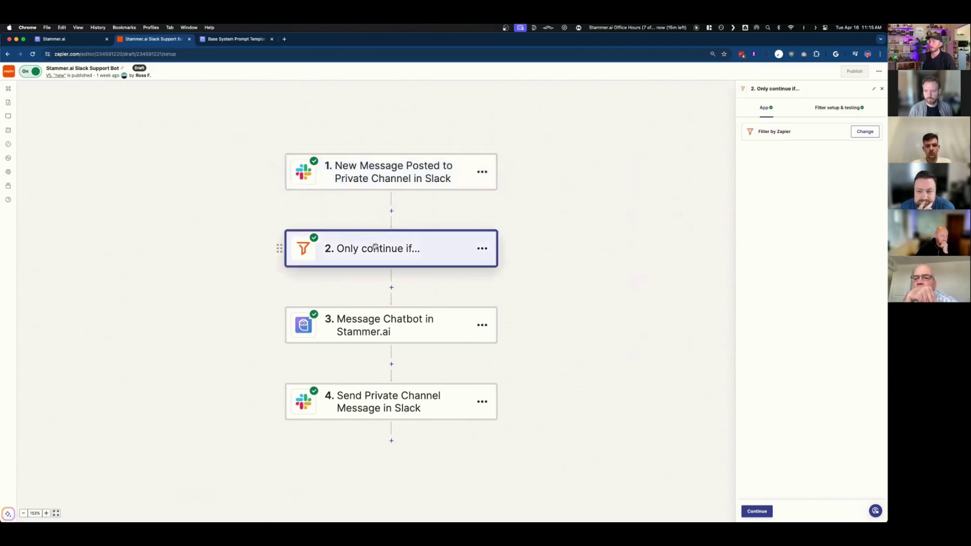
pyautogui.click(837, 109)
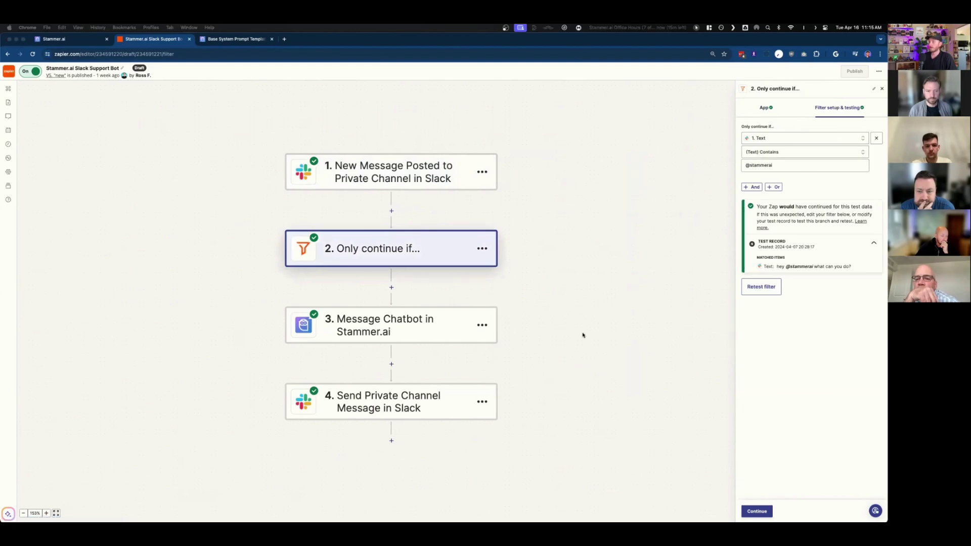
pyautogui.press('super+Tab')
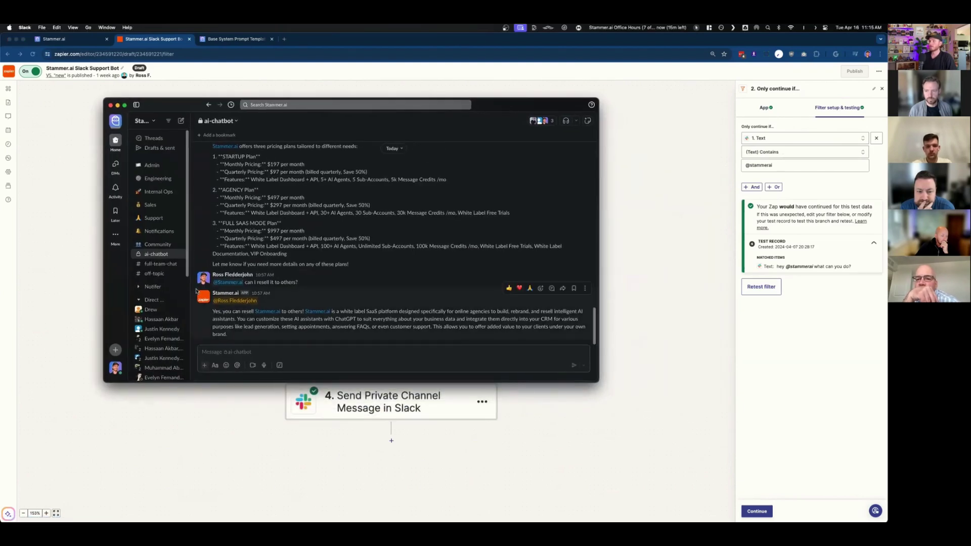
pyautogui.click(219, 283)
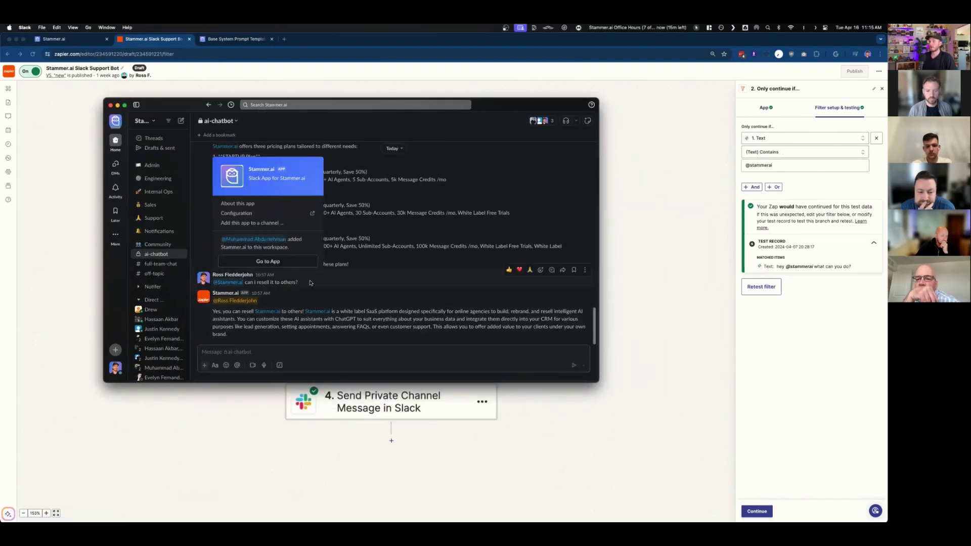
pyautogui.scroll(5, 259, 275)
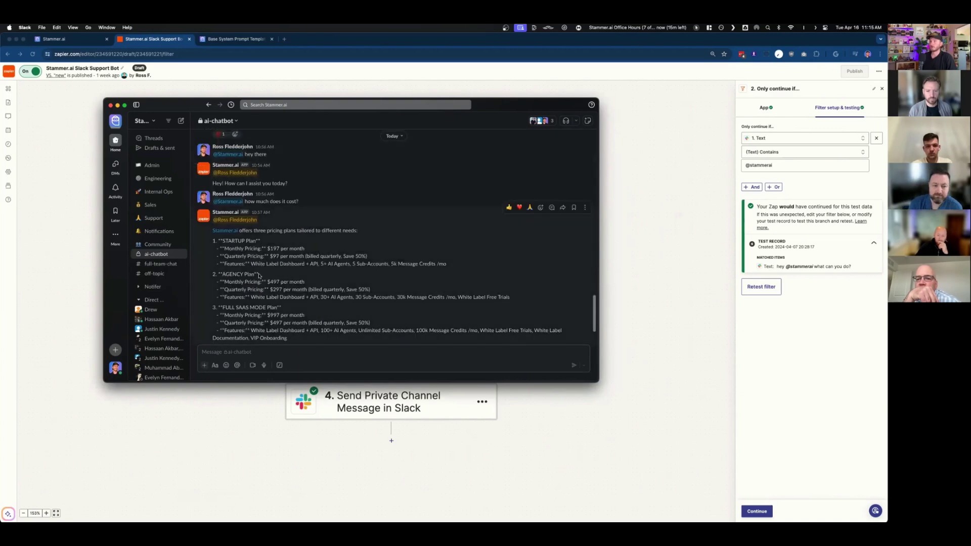
pyautogui.scroll(3, 259, 275)
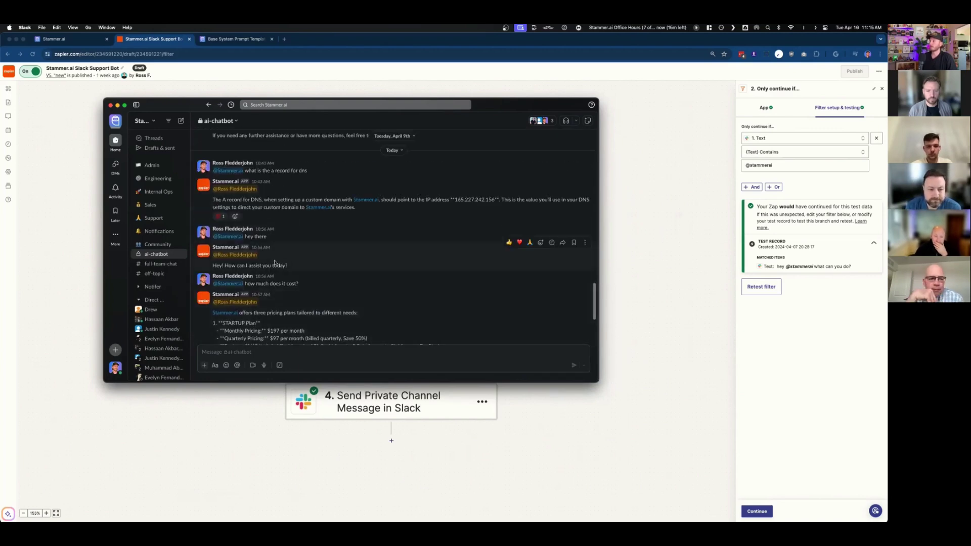
pyautogui.scroll(-5, 275, 262)
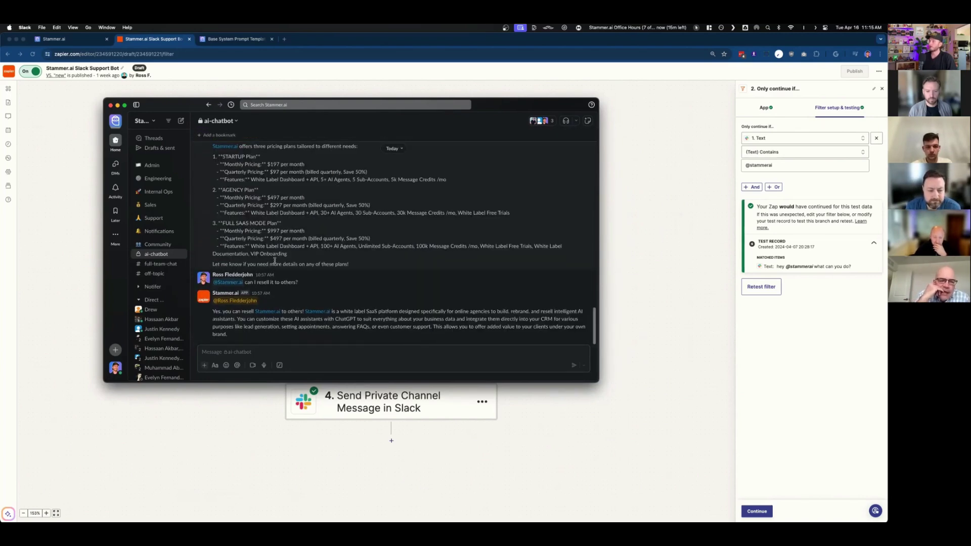
pyautogui.scroll(5, 275, 261)
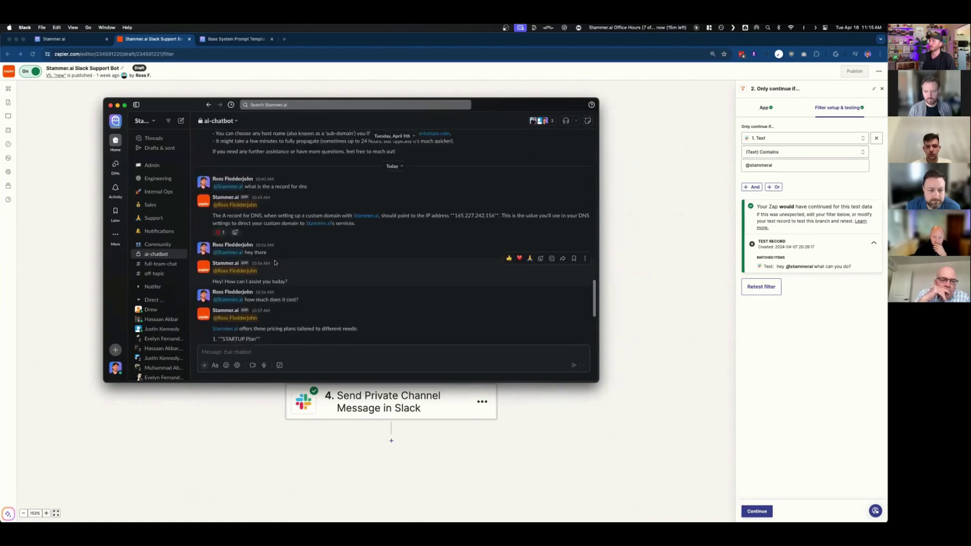
pyautogui.scroll(-5, 273, 268)
# Step: Move the floating Slack window aside and bring the Zapier zap editor back to front
pyautogui.click(252, 124)
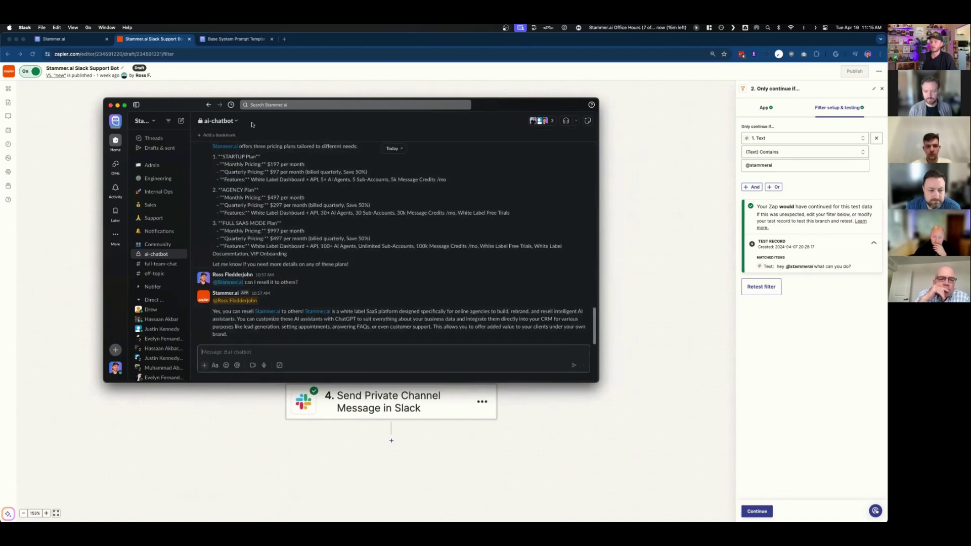
pyautogui.moveTo(183, 104); pyautogui.dragTo(123, 103)
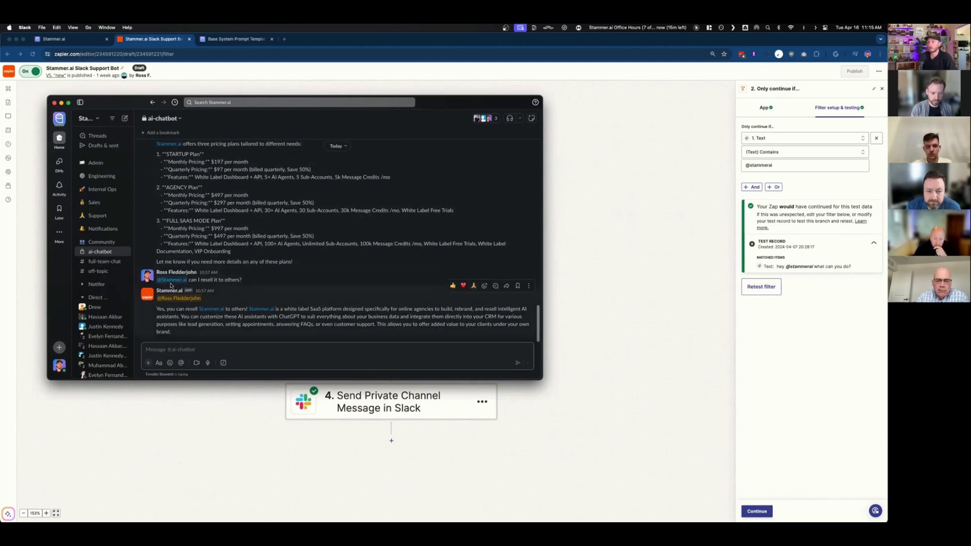
pyautogui.moveTo(170, 102); pyautogui.dragTo(159, 120)
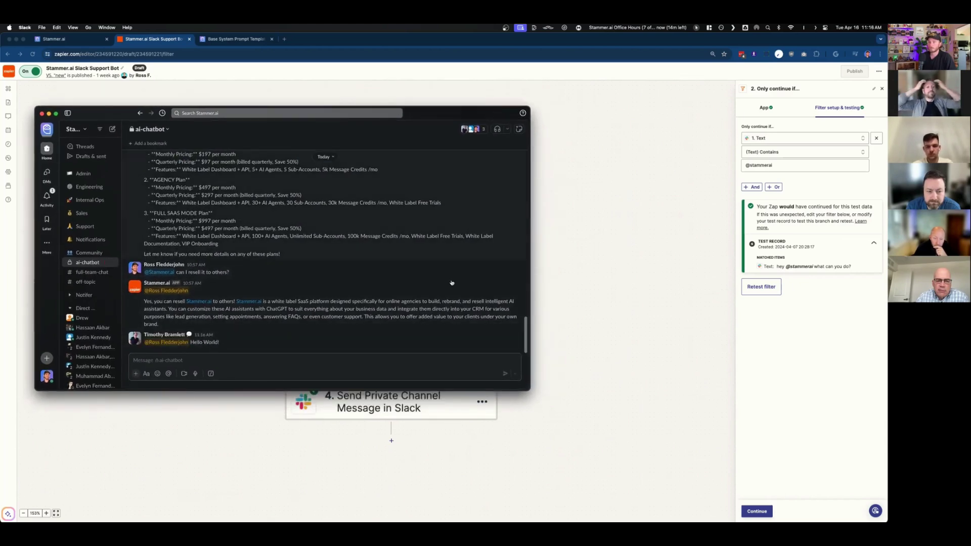
pyautogui.click(552, 241)
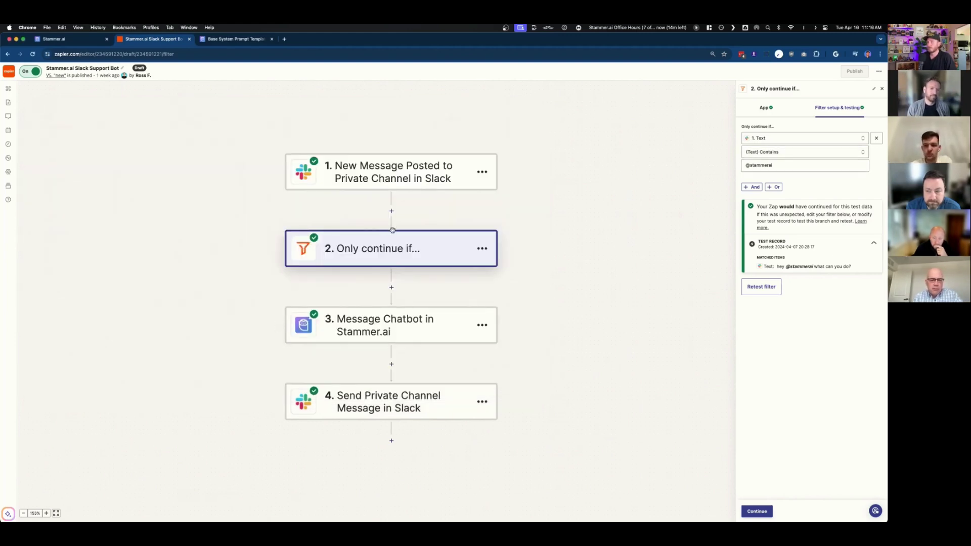
# Step: Check step 3's connected Stammer.ai account and go to Stammer.ai's Account > API page
pyautogui.click(419, 325)
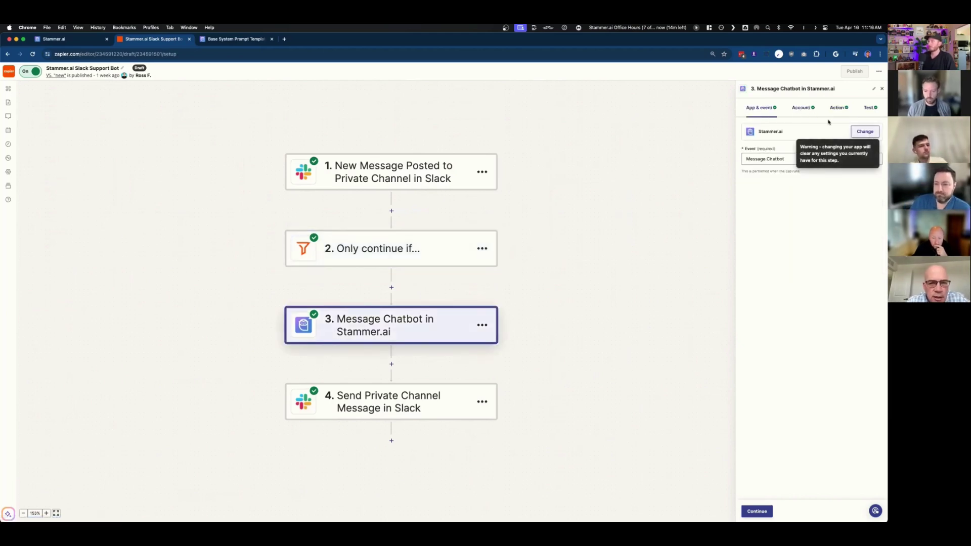
pyautogui.click(801, 107)
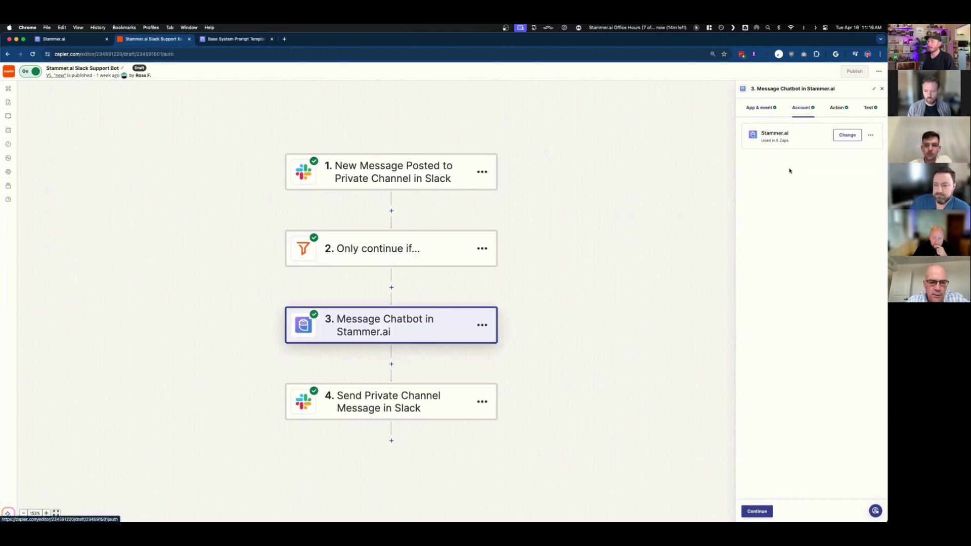
pyautogui.click(76, 39)
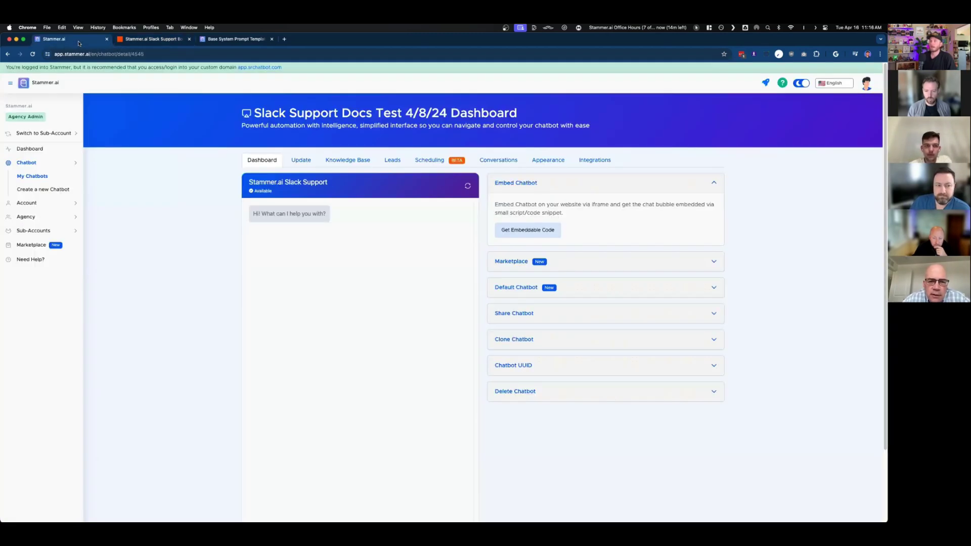
pyautogui.click(23, 203)
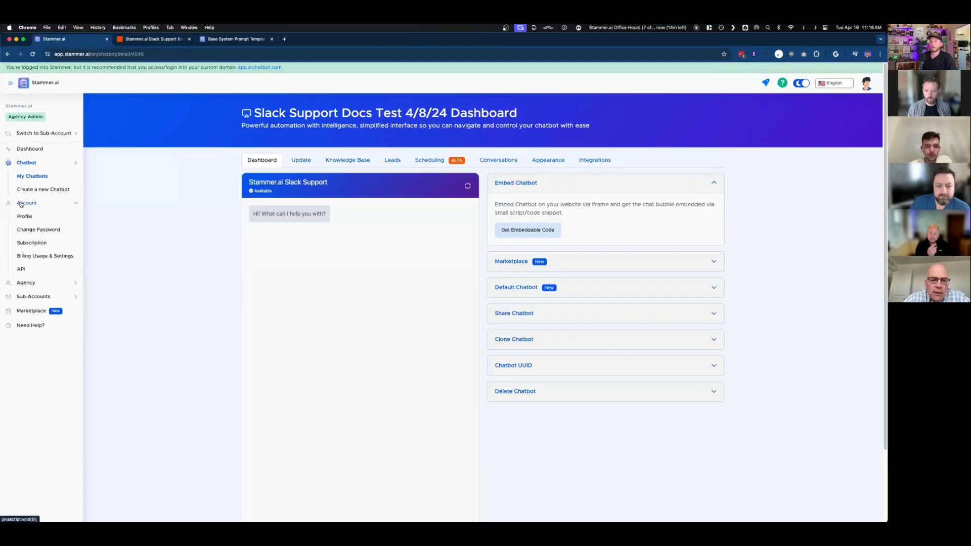
pyautogui.click(21, 270)
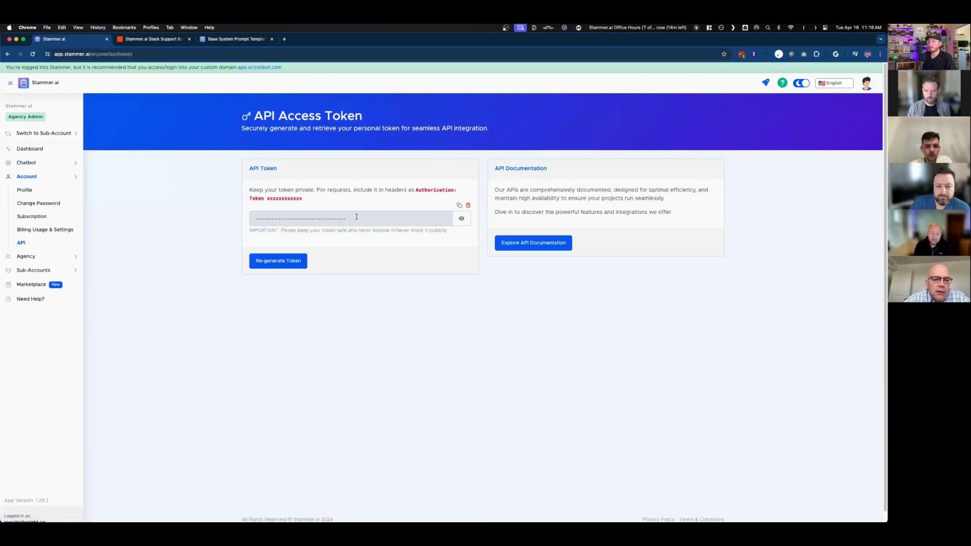
# Step: Copy the API access token, then show step 3's Chatbot UUID, Query and User Id fields
pyautogui.click(459, 205)
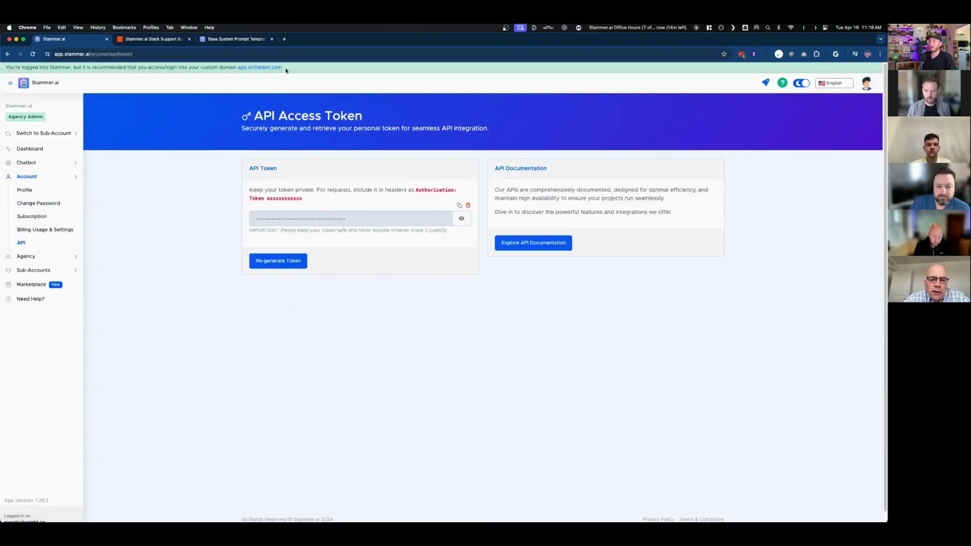
pyautogui.click(155, 41)
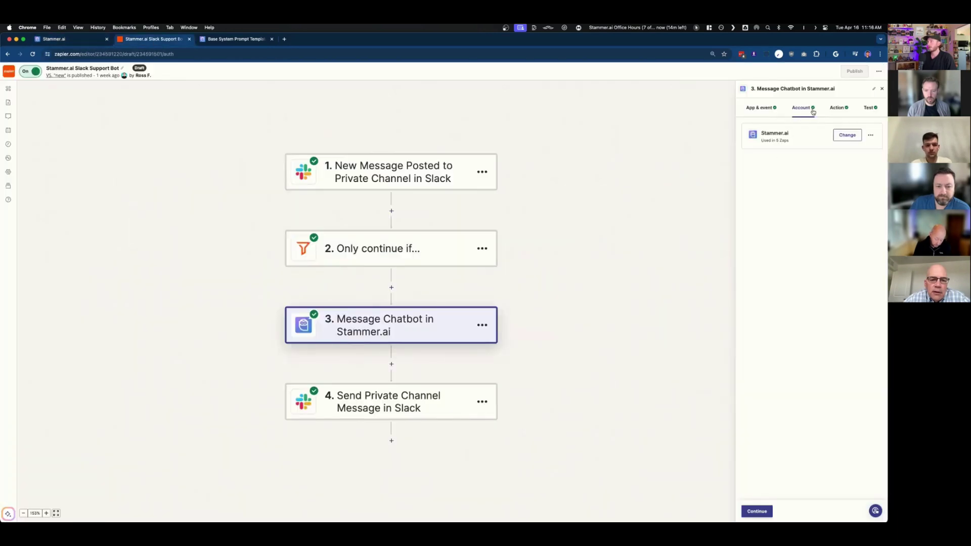
pyautogui.click(838, 108)
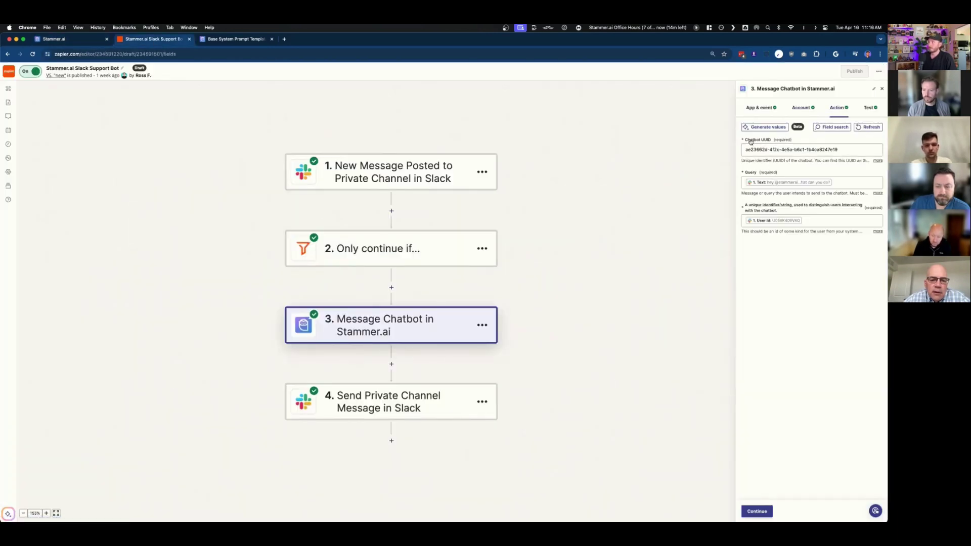
# Step: Reveal and select the Slack Support Docs Test chatbot's UUID on its dashboard, then return to Zapier
pyautogui.click(83, 40)
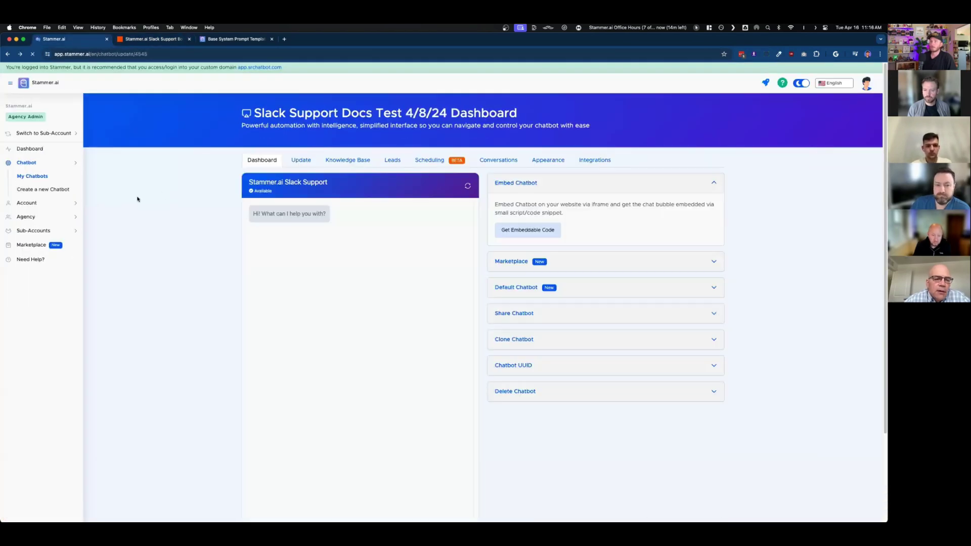
pyautogui.click(281, 163)
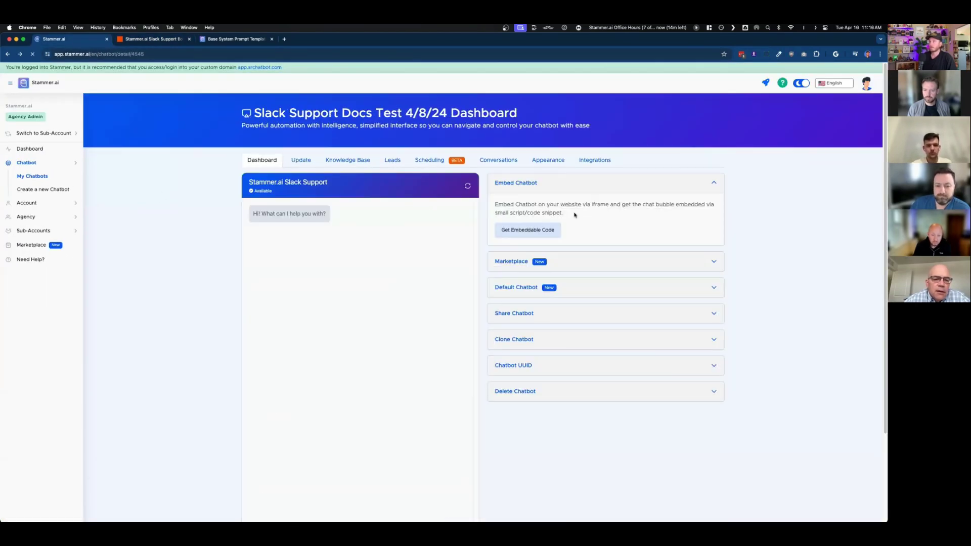
pyautogui.scroll(-1, 551, 337)
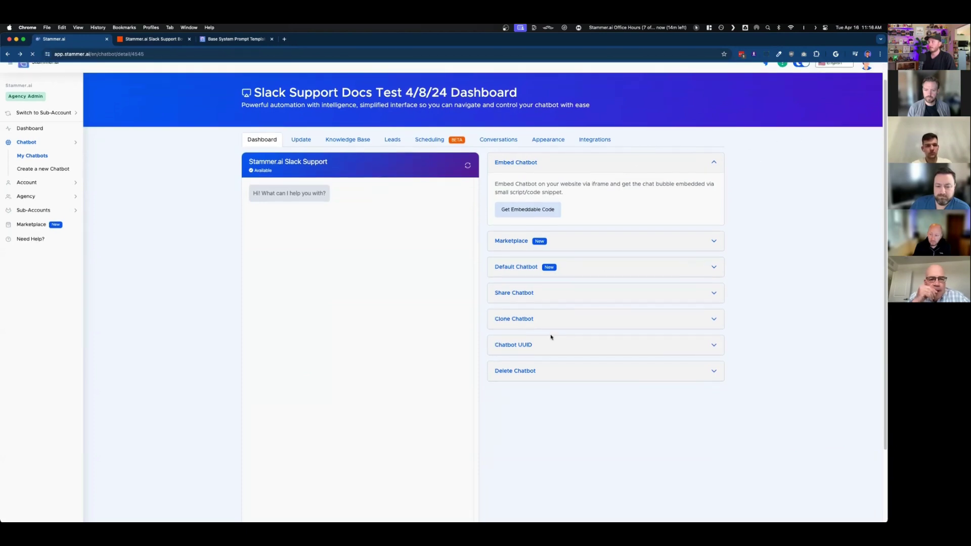
pyautogui.click(516, 345)
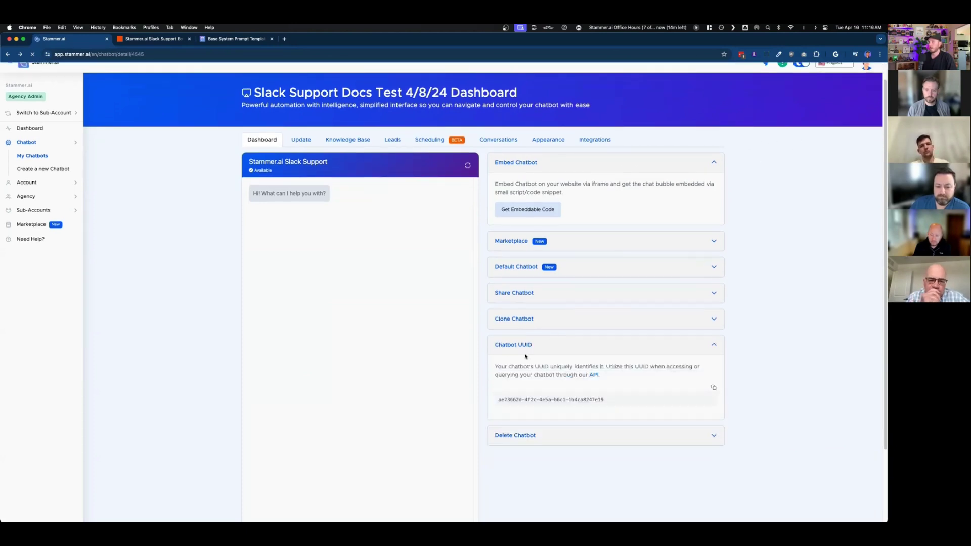
pyautogui.moveTo(606, 400)
pyautogui.mouseDown()
pyautogui.moveTo(519, 399)
pyautogui.moveTo(605, 399)
pyautogui.mouseUp()
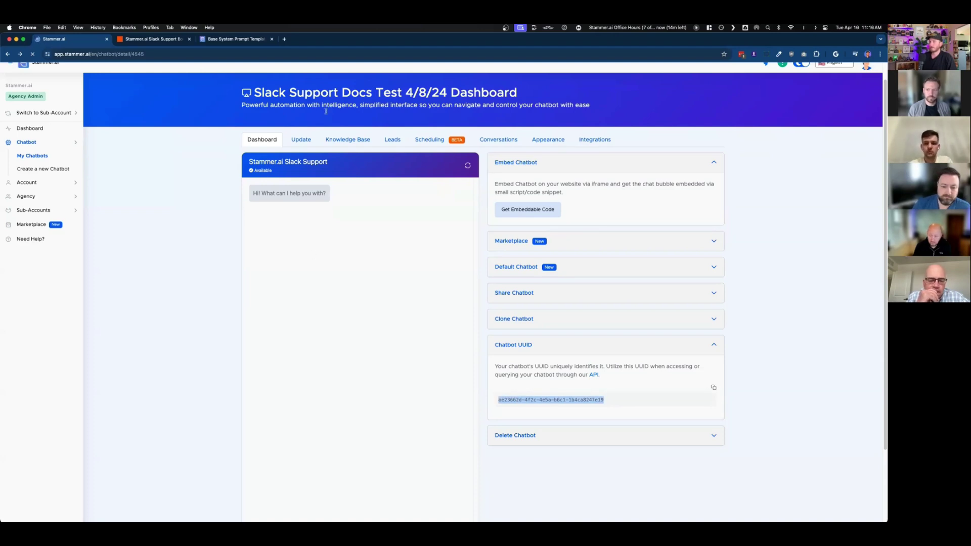
pyautogui.scroll(1, 202, 177)
pyautogui.click(169, 43)
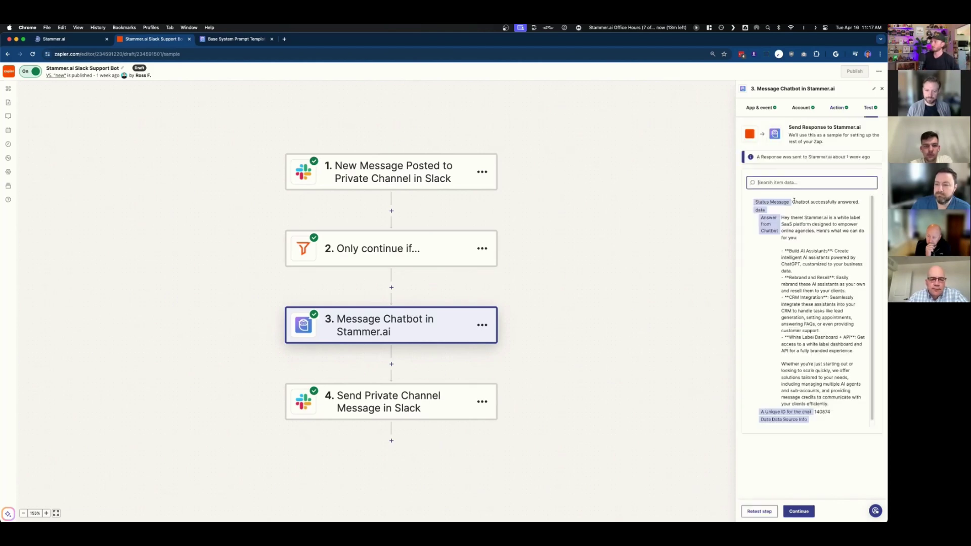
# Step: Review the chatbot's sample answer, then show step 4's Slack fields: channel ai-chatbot, bot name Stammer.ai
pyautogui.moveTo(783, 215); pyautogui.dragTo(848, 397)
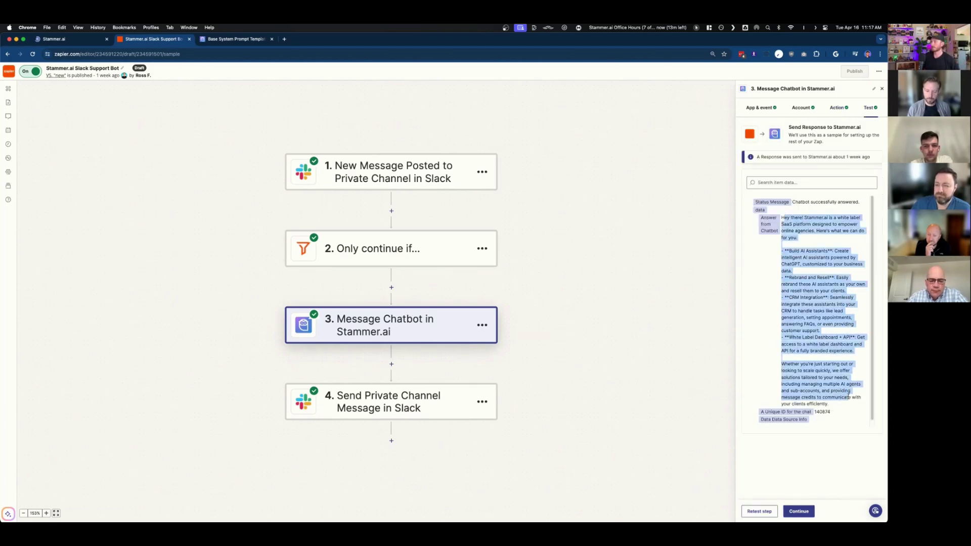
pyautogui.click(836, 321)
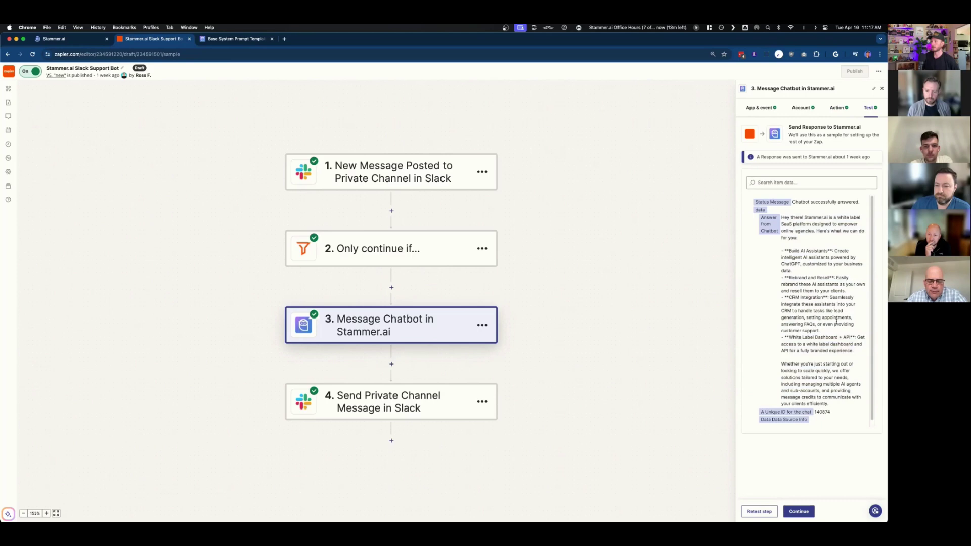
pyautogui.click(407, 398)
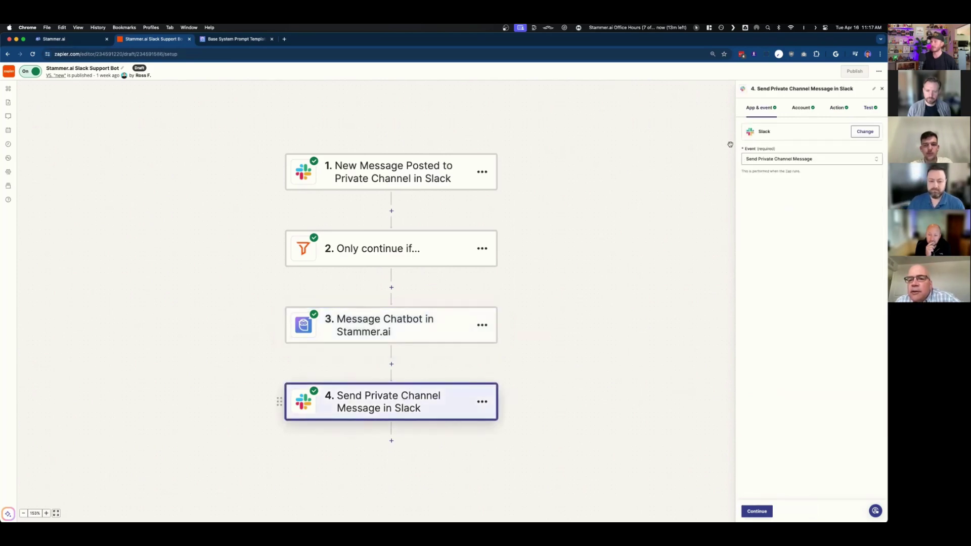
pyautogui.click(834, 109)
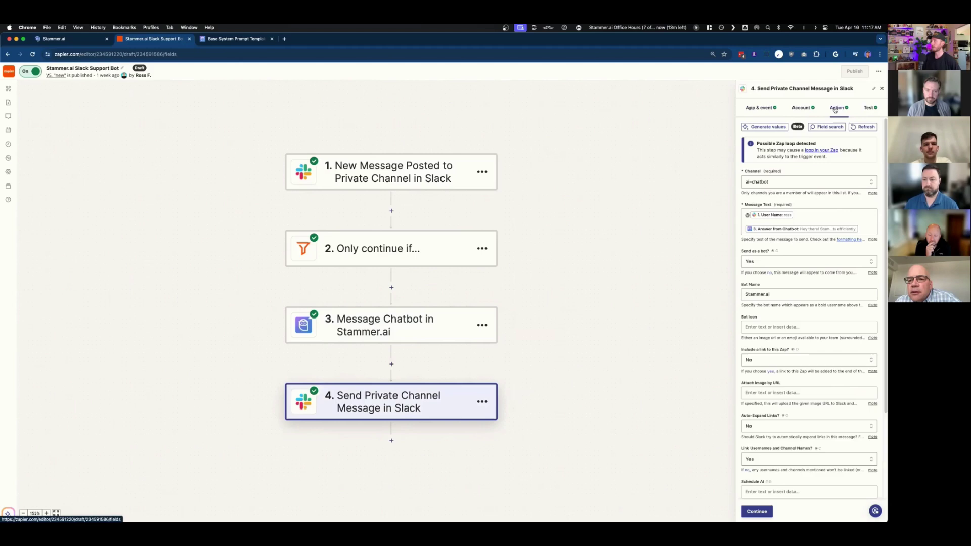
pyautogui.scroll(-5, 809, 253)
pyautogui.press('super+Tab')
pyautogui.press('Return')
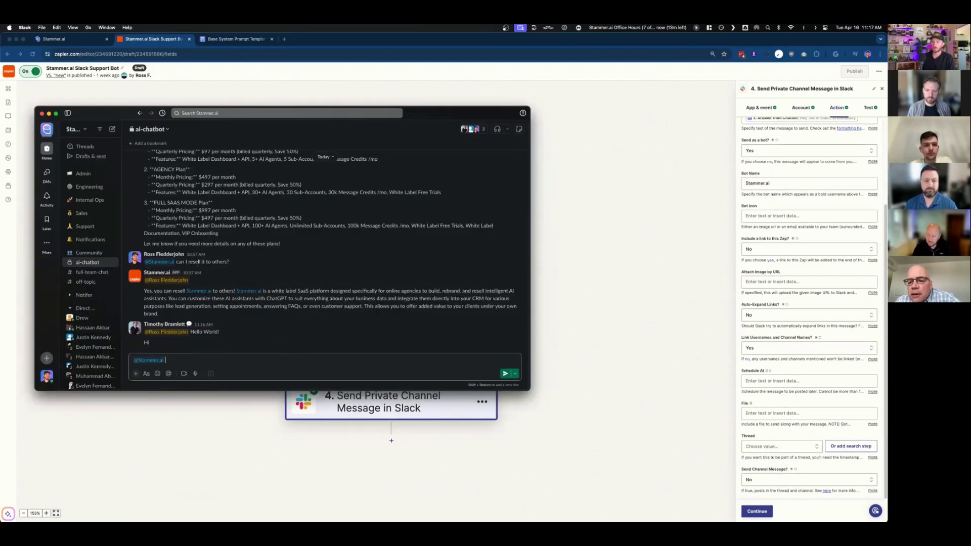
pyautogui.write('whats the a record for dn')
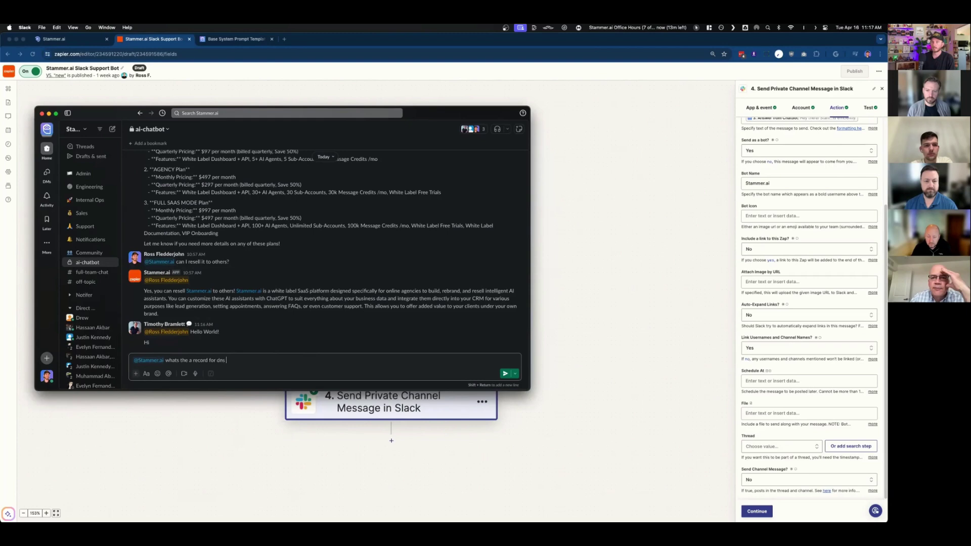
pyautogui.write('s')
pyautogui.press('Return')
pyautogui.moveTo(428, 109); pyautogui.dragTo(476, 115)
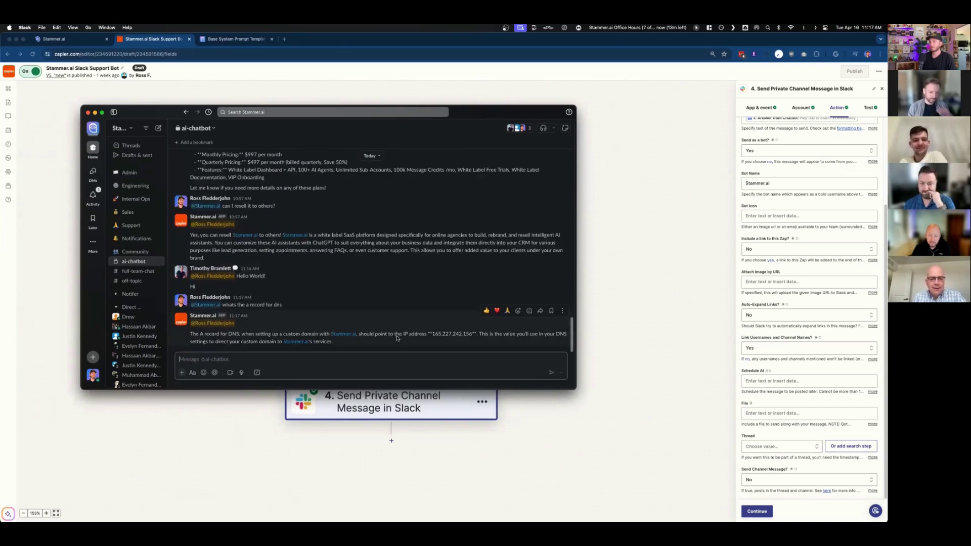
pyautogui.moveTo(397, 334); pyautogui.dragTo(486, 335)
pyautogui.click(503, 338)
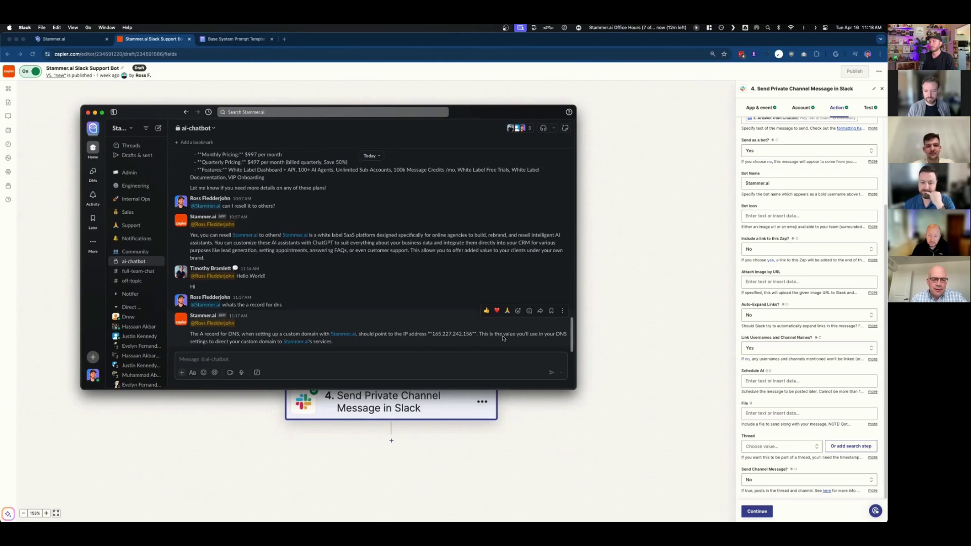
# Step: Back in the zap, view the Slack reply step's test data showing the sample bot message
pyautogui.press('super+Tab')
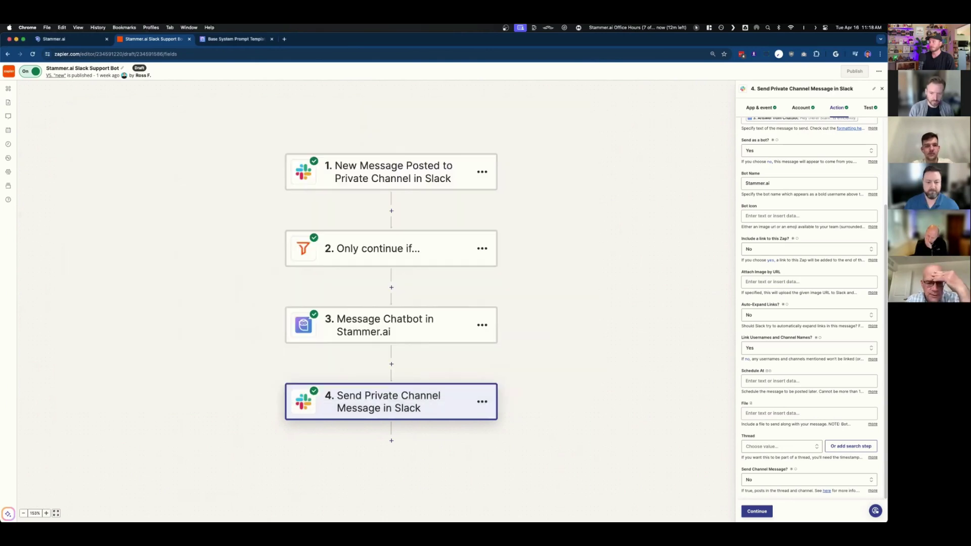
pyautogui.click(760, 512)
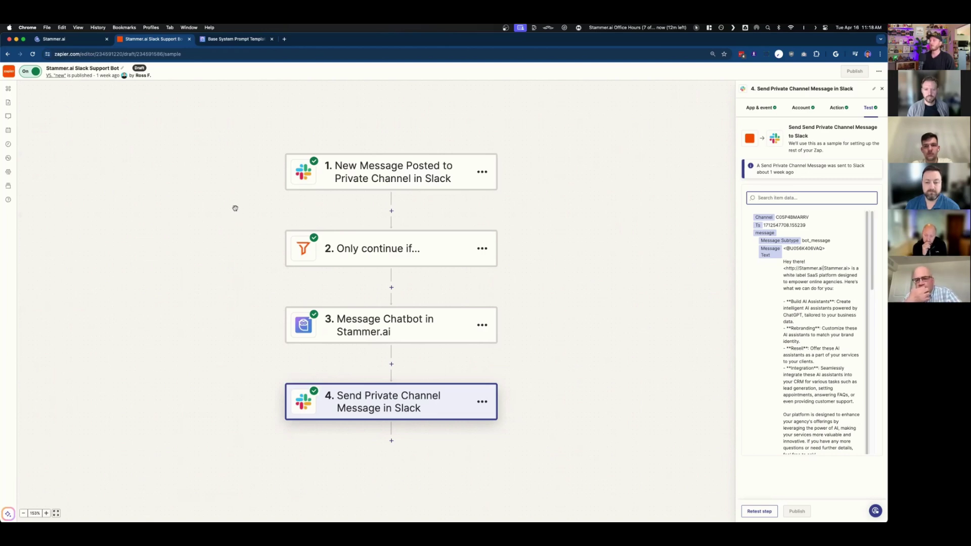
pyautogui.moveTo(227, 215); pyautogui.dragTo(207, 199)
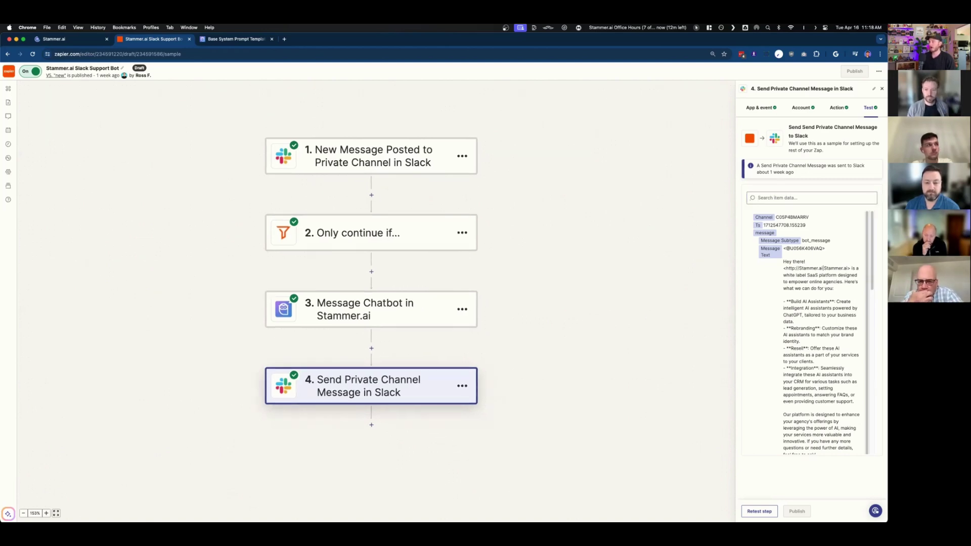